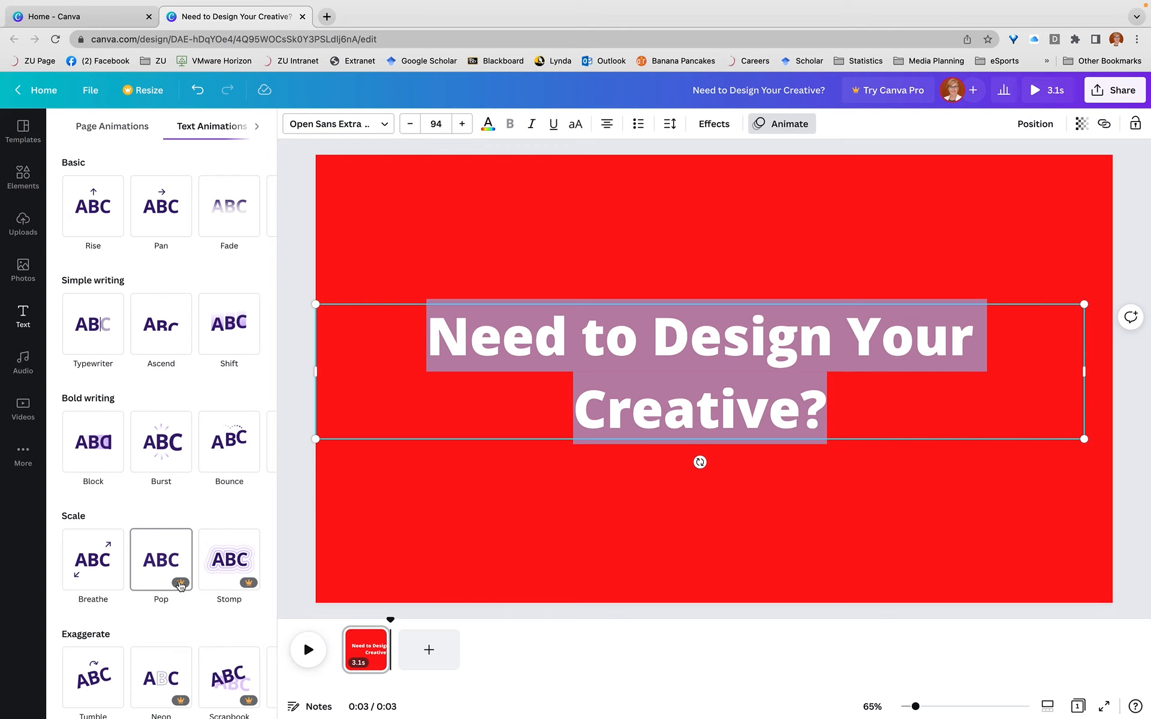
Apply the Bounce text animation to the "Need to Design Your Creative?" title and change its font to Shrikhand
left_click(103, 564)
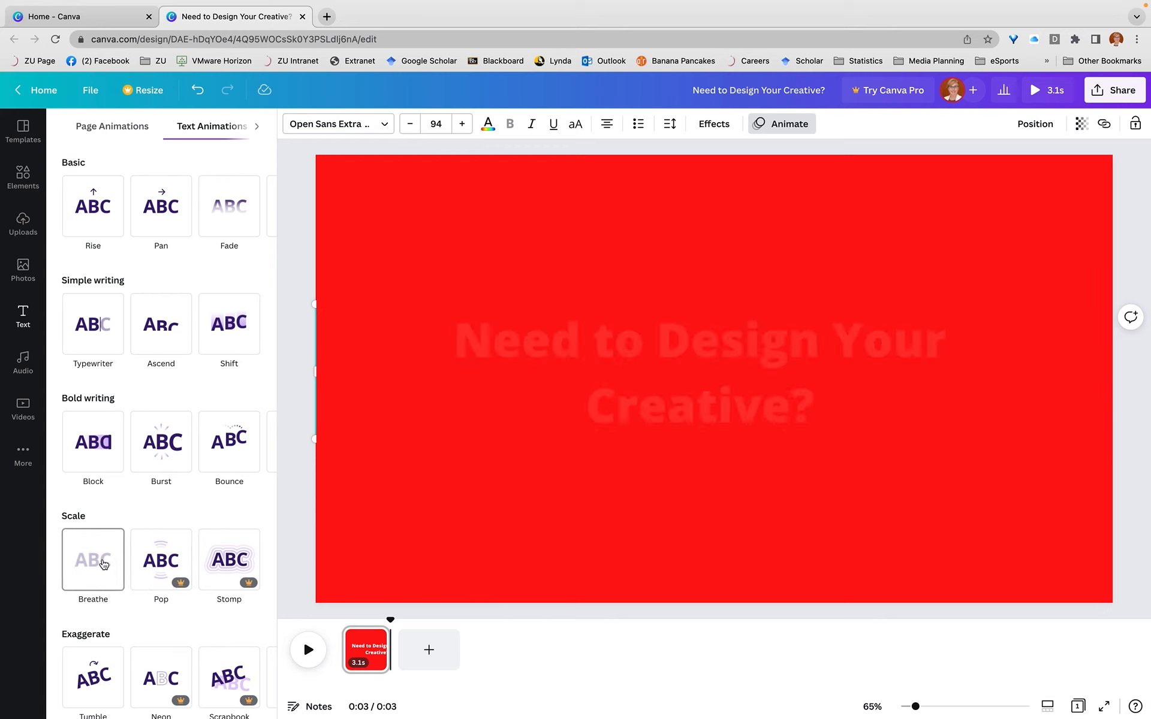
left_click(211, 454)
left_click(211, 454)
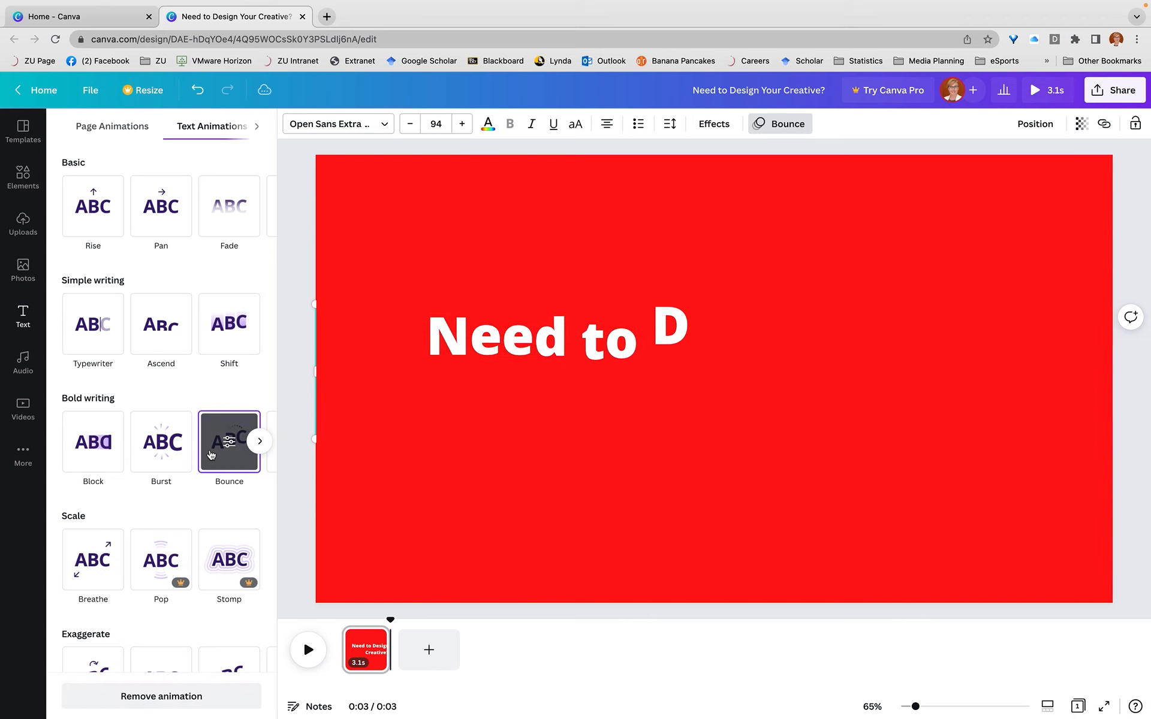
left_click(384, 126)
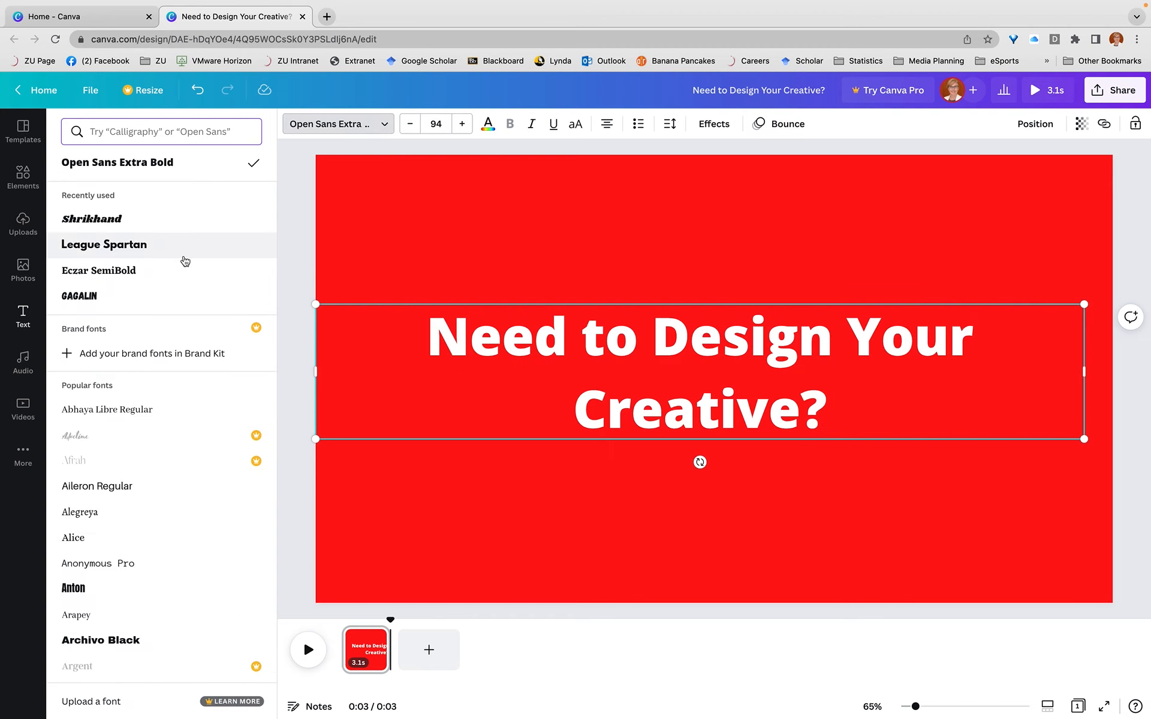
left_click(114, 220)
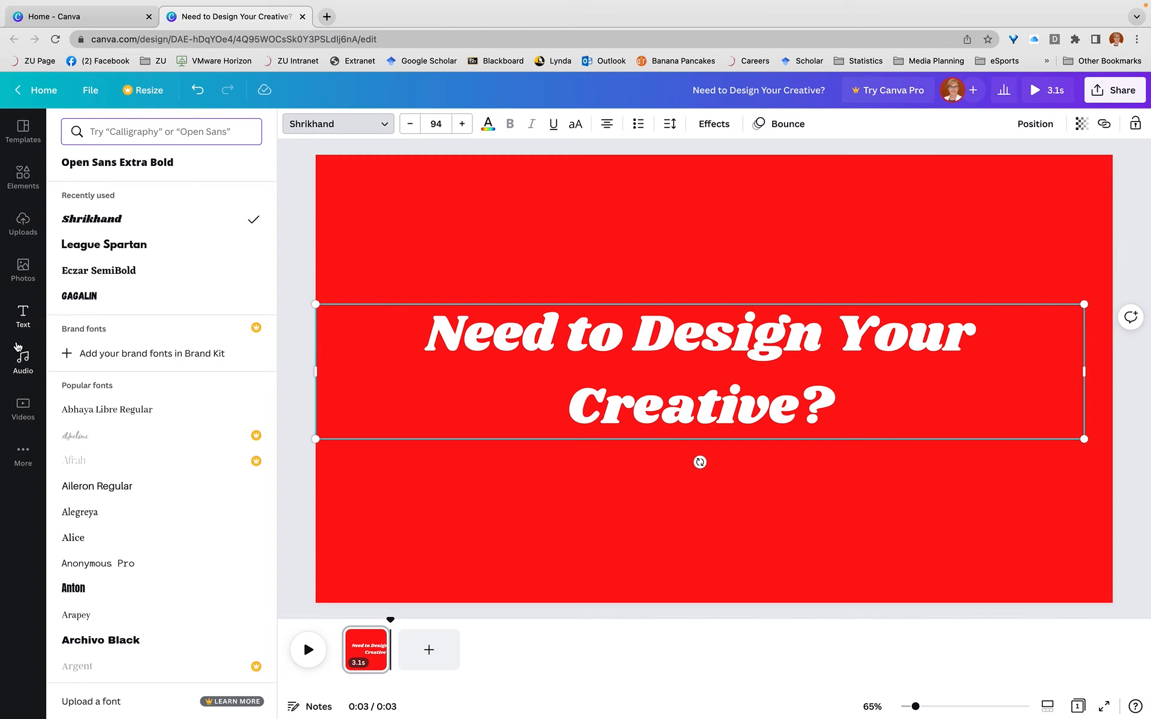
Open the Charts and Background collections from the additional apps to view what they offer
left_click(21, 414)
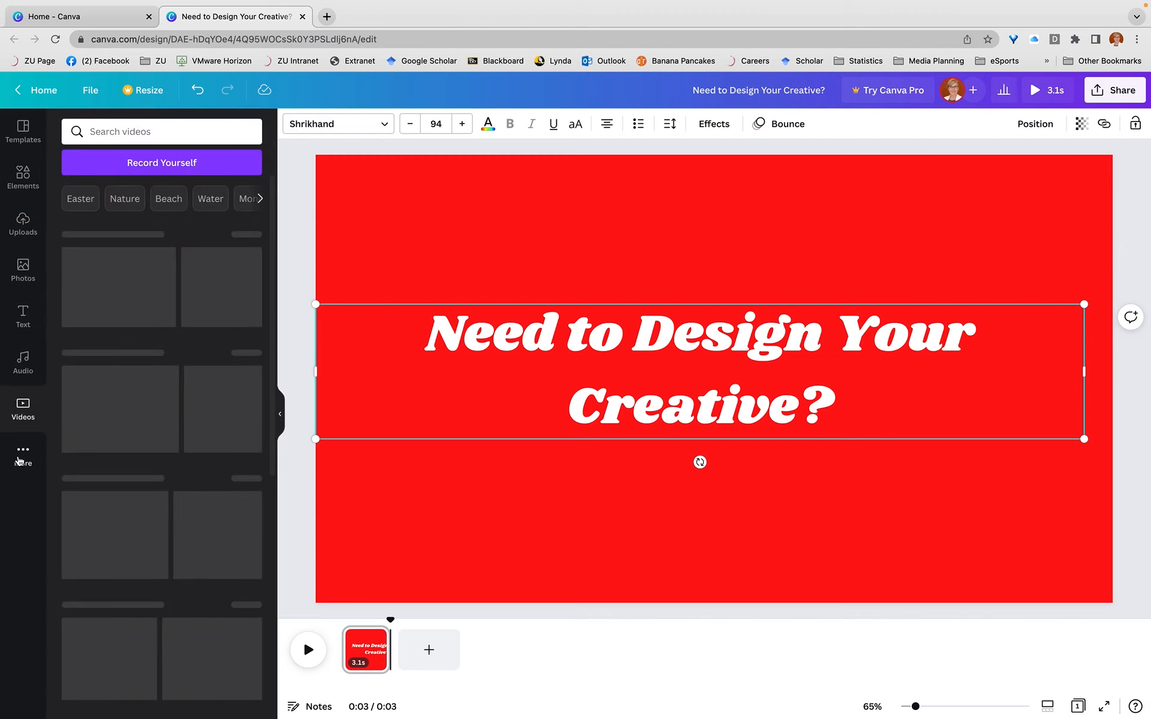
left_click(18, 460)
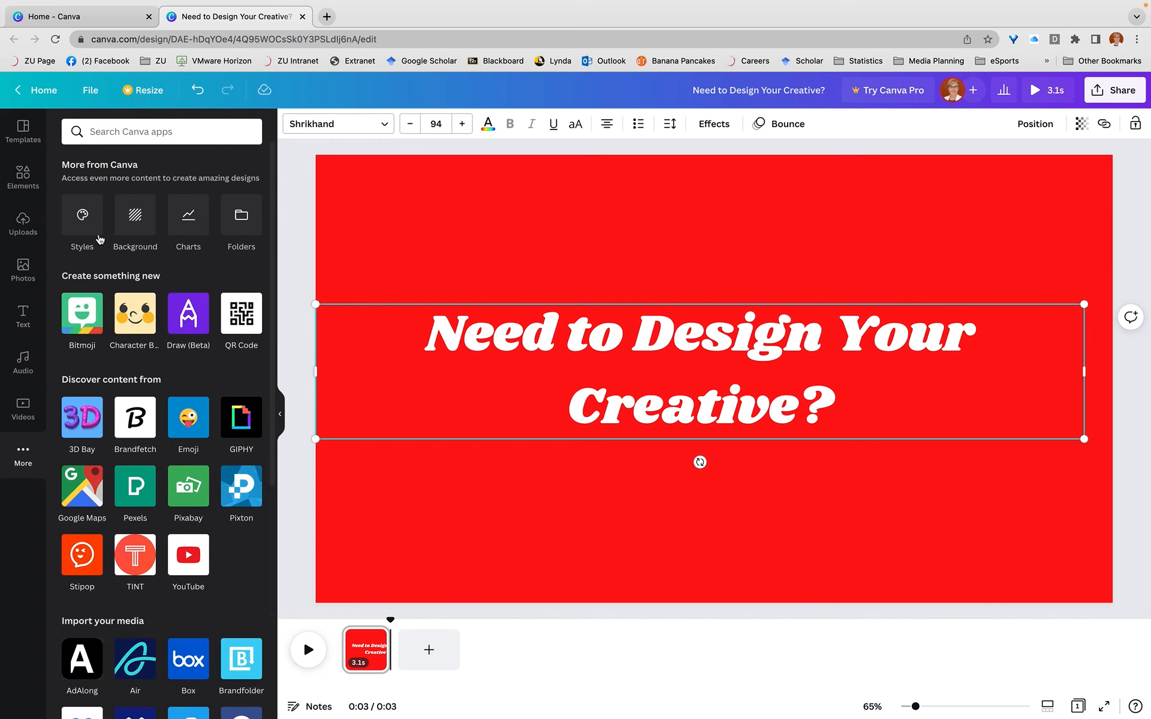
left_click(188, 223)
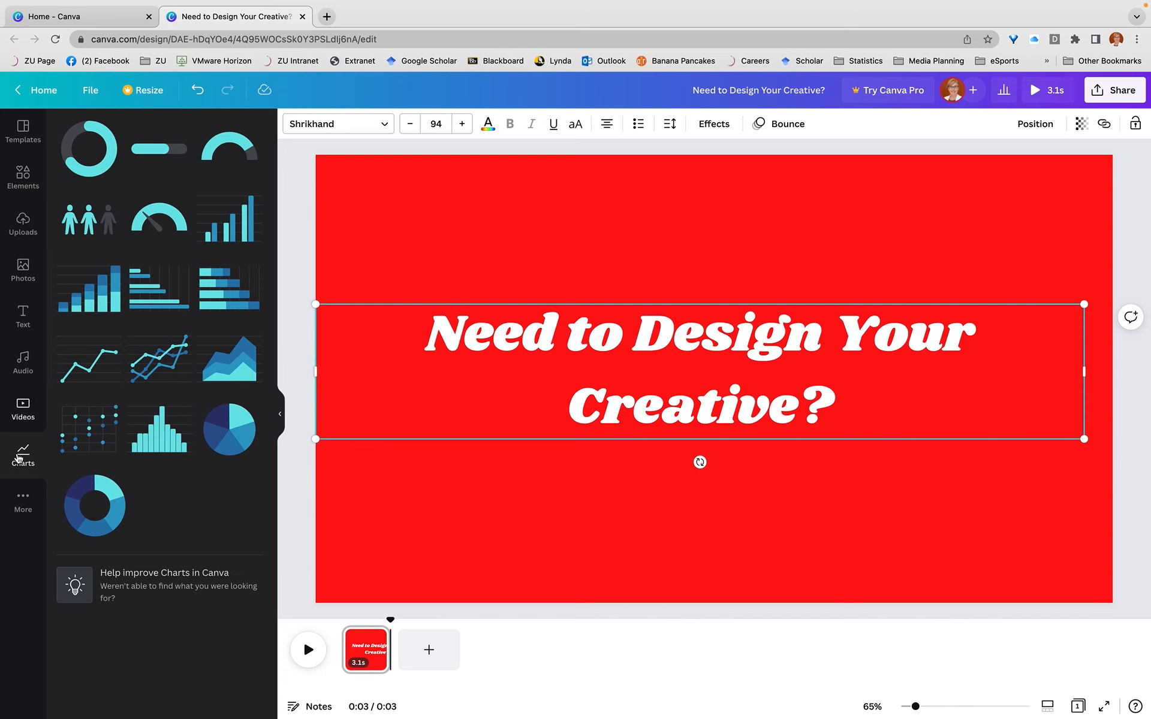
left_click(18, 502)
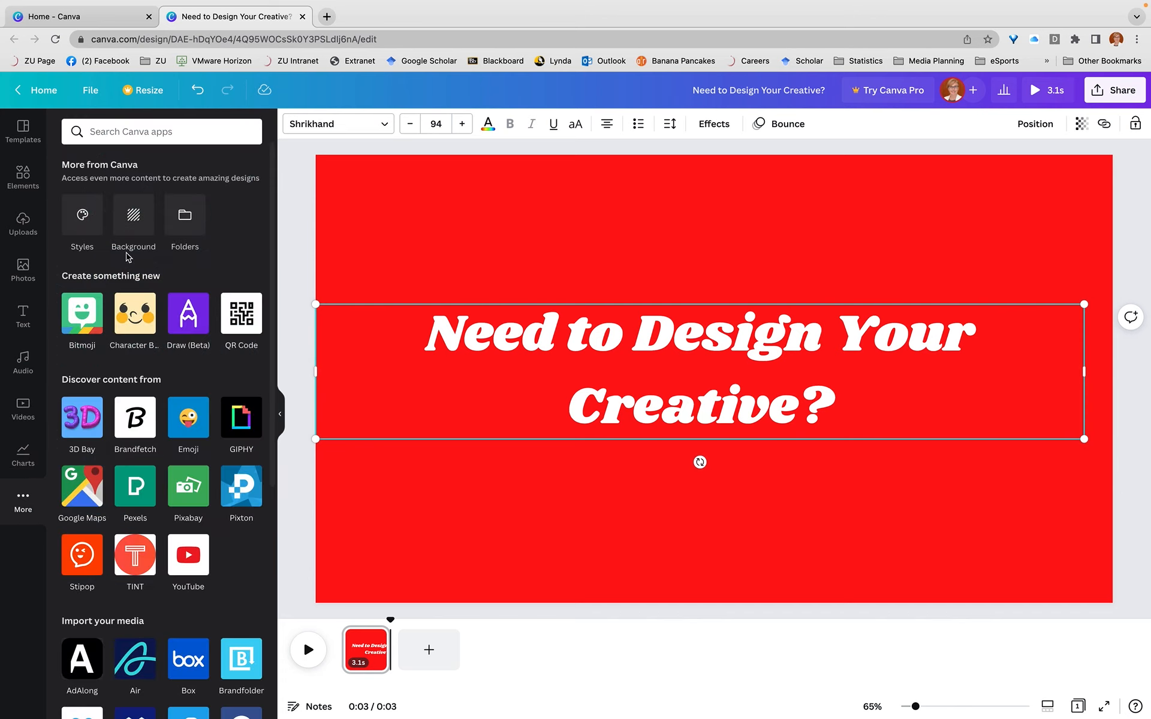
left_click(133, 222)
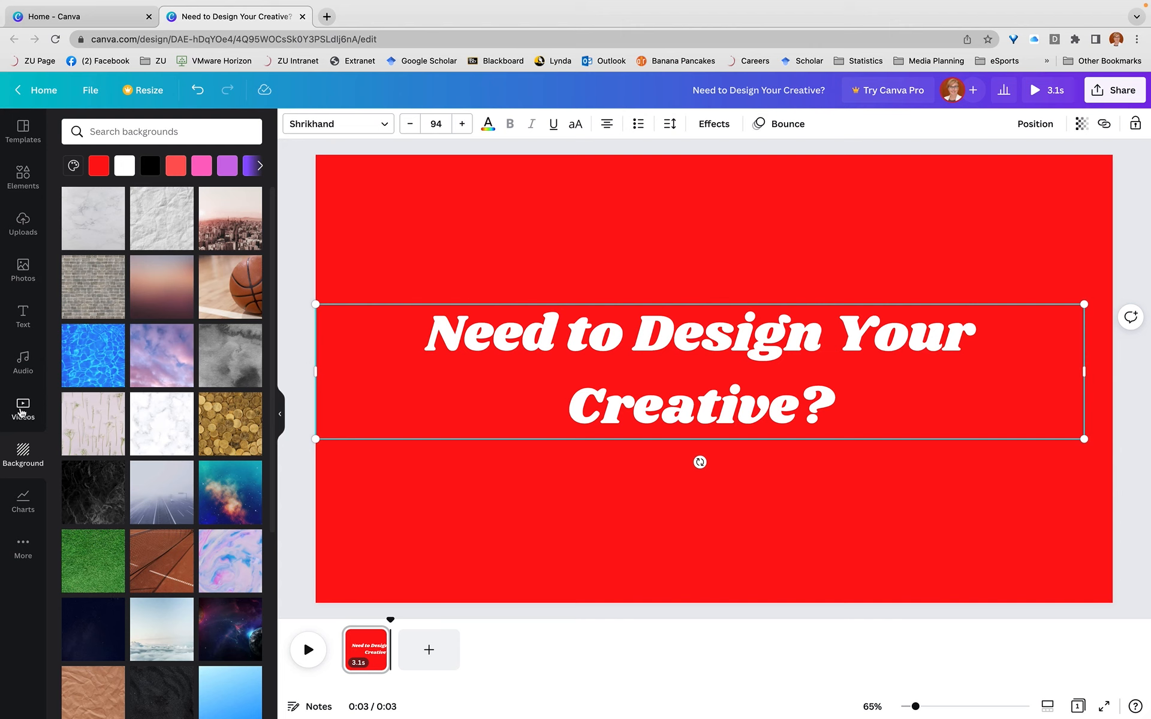
Add the recently used asteroid video as a second page and trim it to 4.6 seconds
left_click(23, 411)
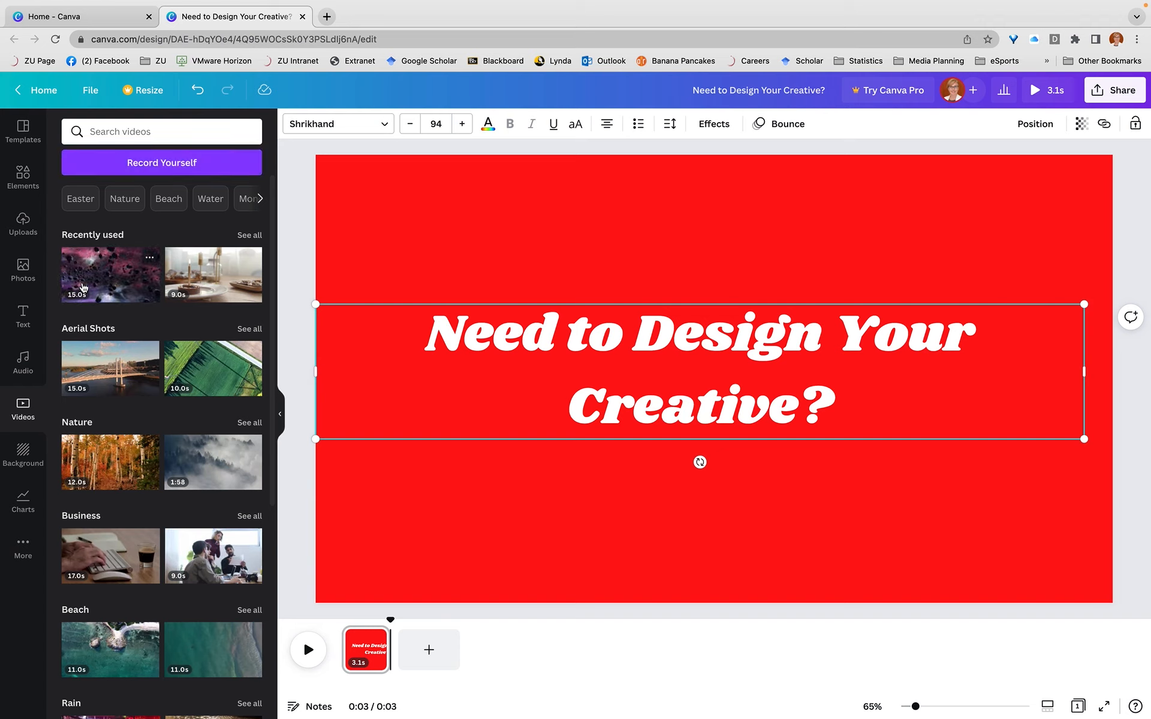
left_click_drag(83, 287, 419, 663)
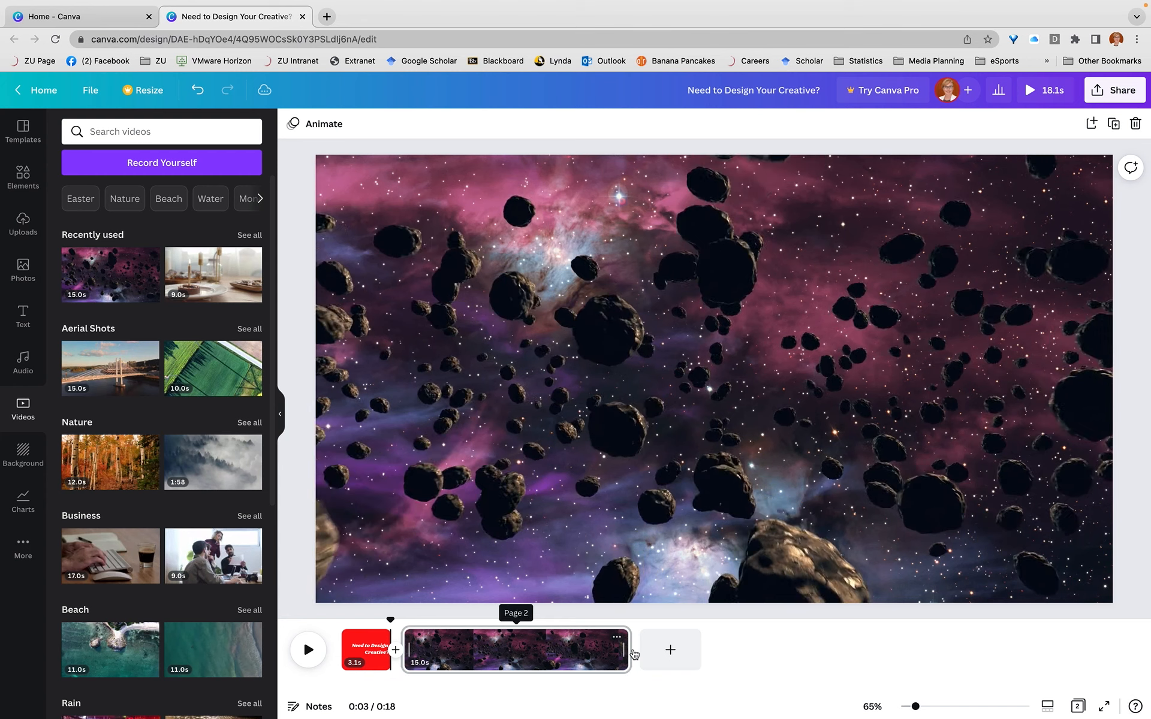
left_click_drag(630, 650, 472, 654)
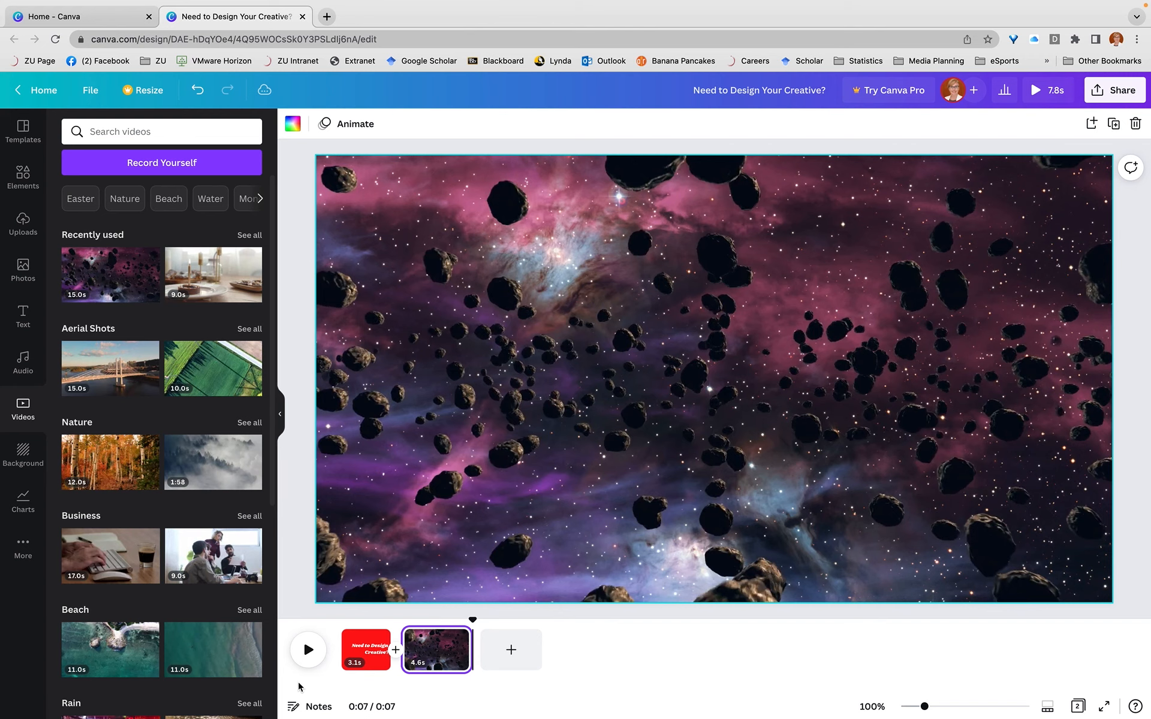
Copy the title text from the first page and paste it onto the asteroid video page
left_click(365, 653)
left_click(650, 354)
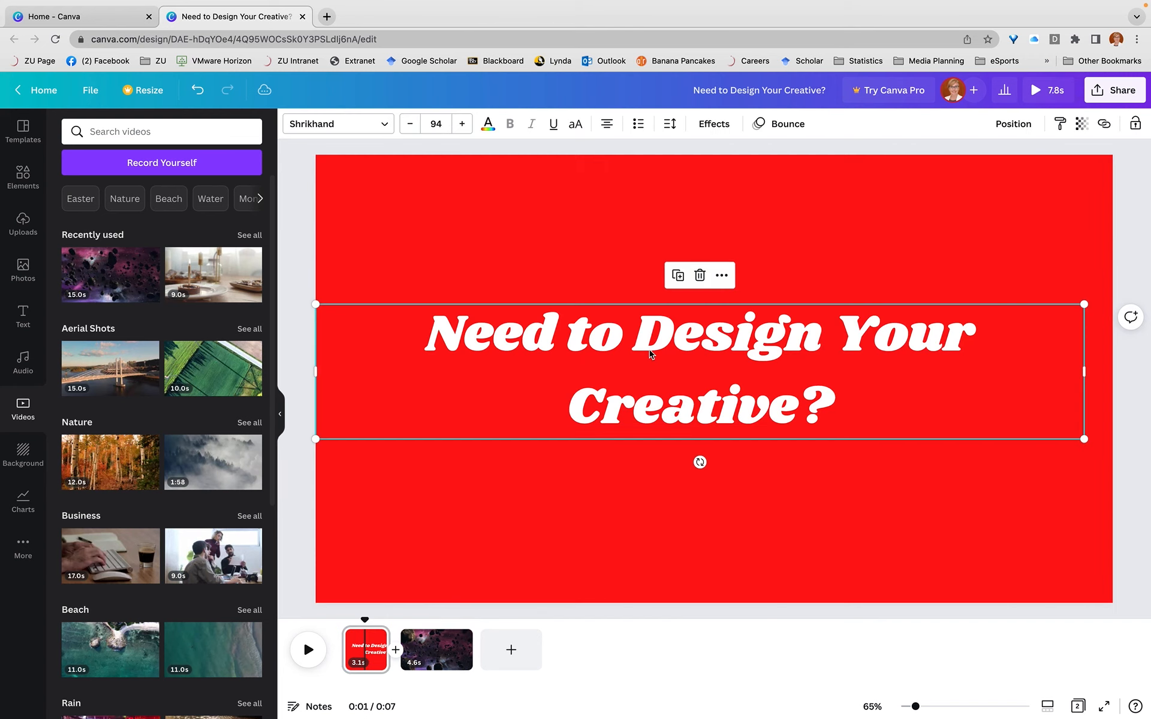
left_click(725, 275)
left_click(753, 311)
left_click(426, 654)
left_click(427, 654)
key("ctrl+v")
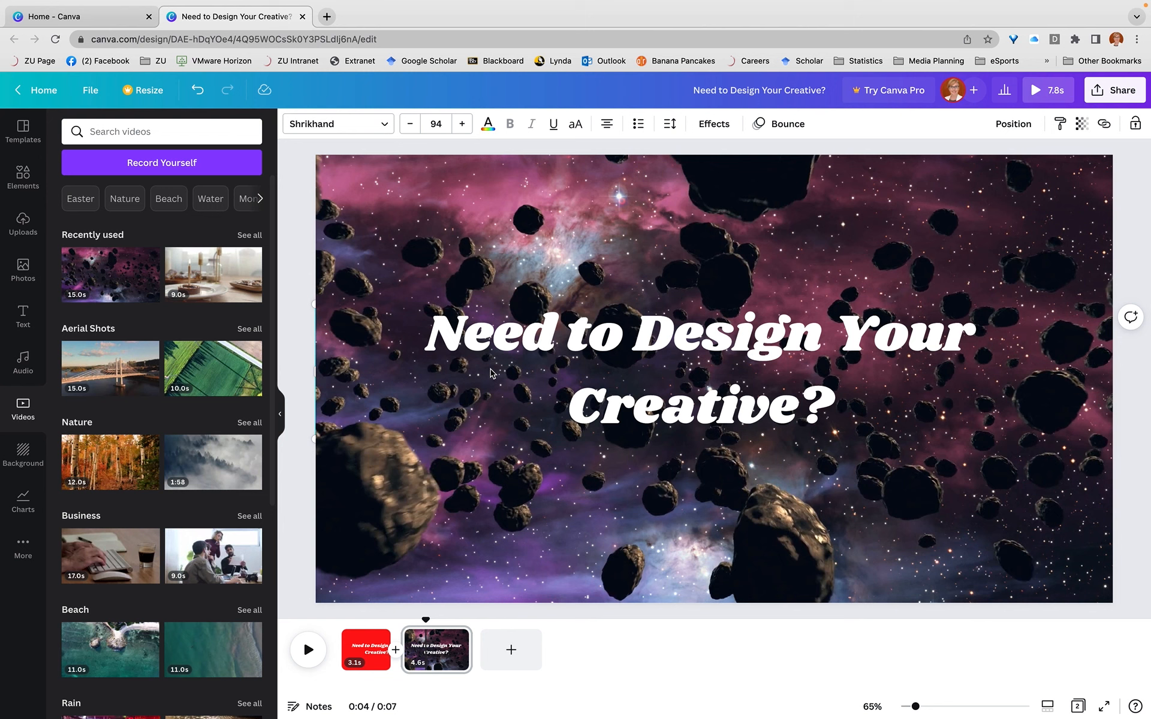
Set the transparency of the asteroid background video on the second page to 67
left_click(426, 621)
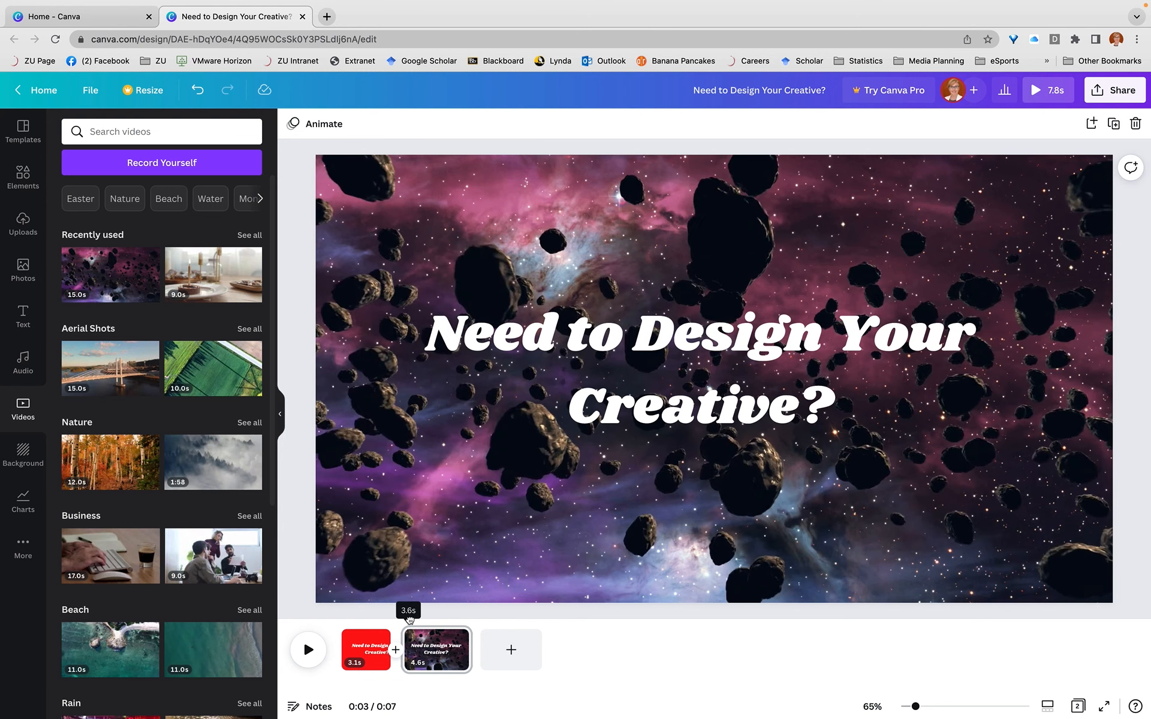
left_click_drag(429, 621, 445, 613)
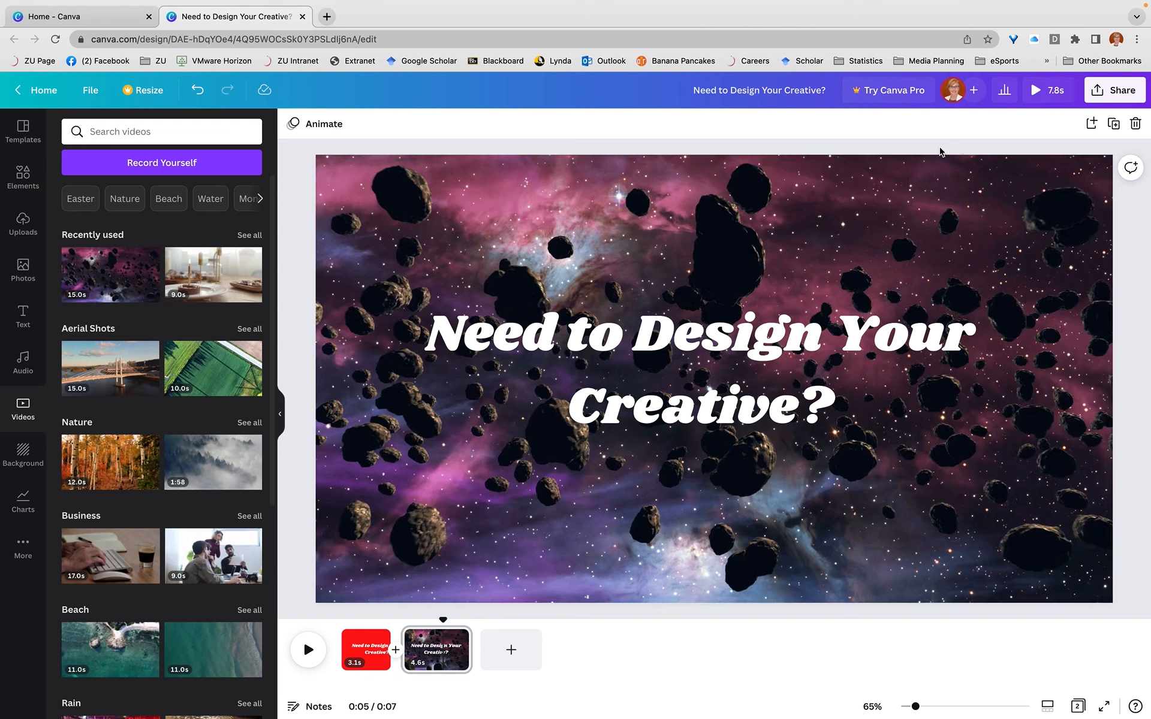
left_click(428, 663)
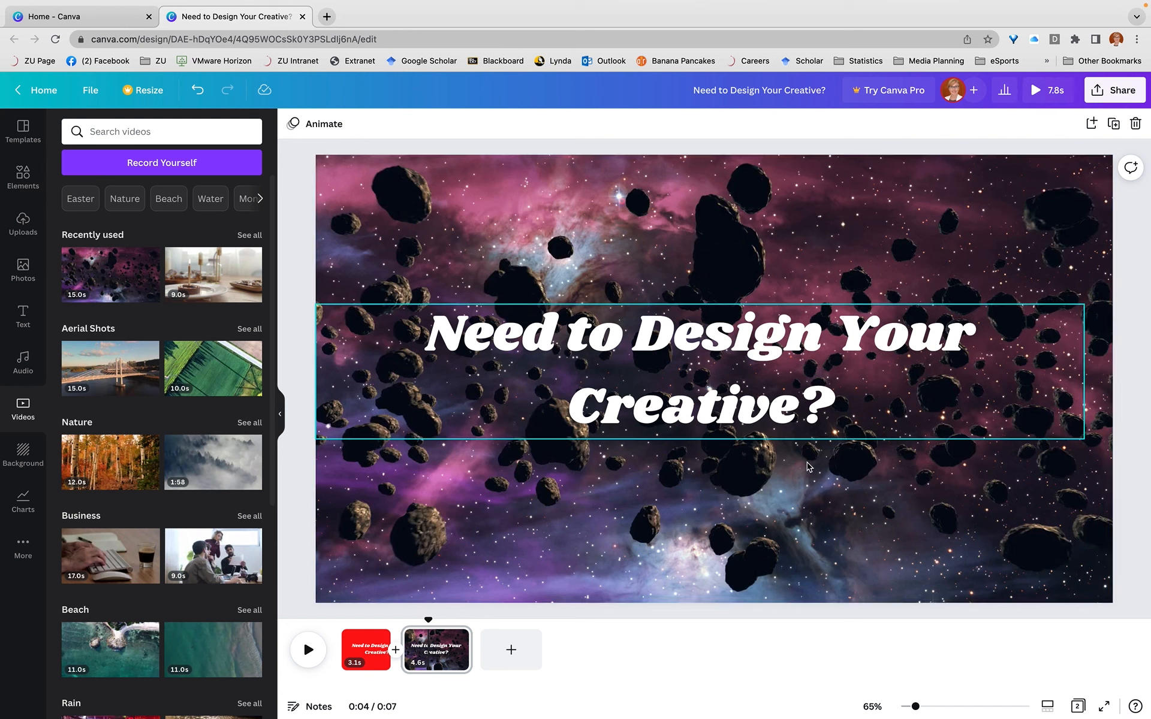
right_click(658, 512)
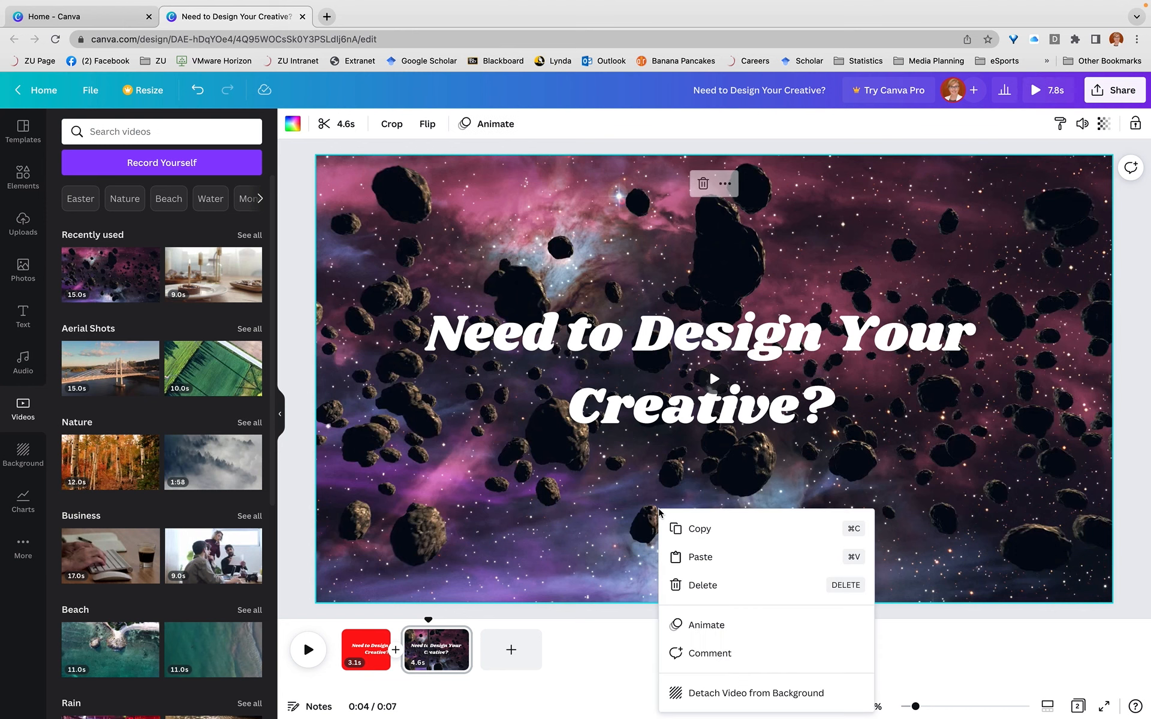
left_click(724, 184)
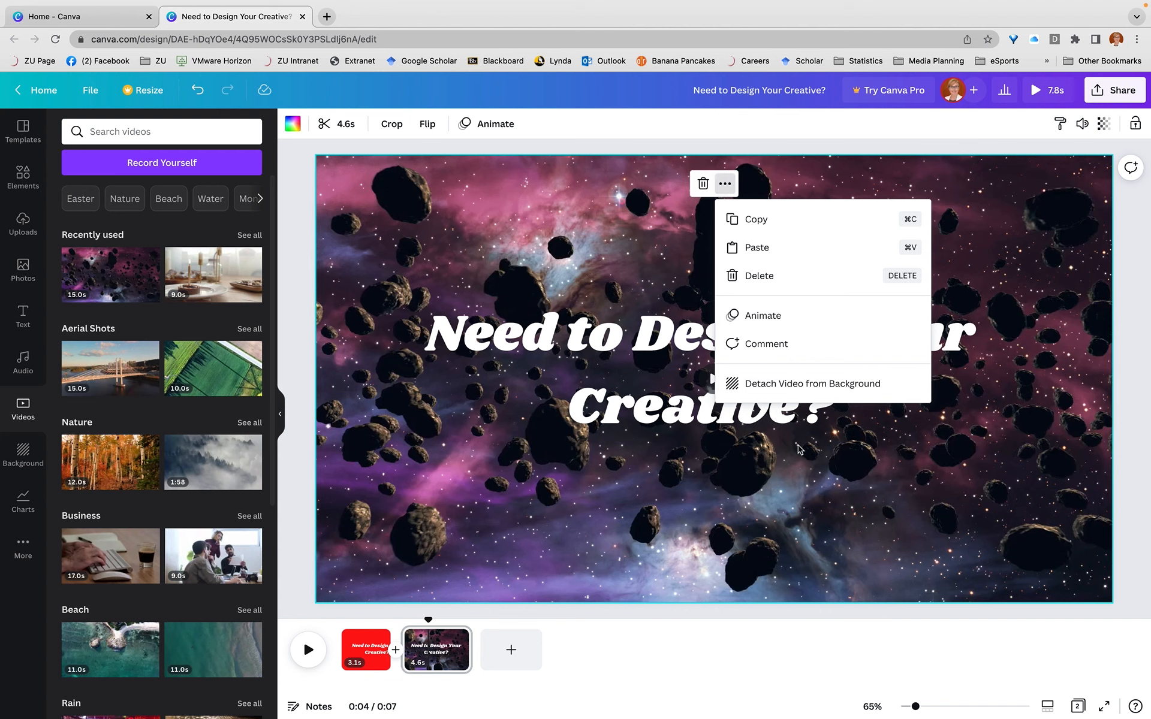
left_click(894, 535)
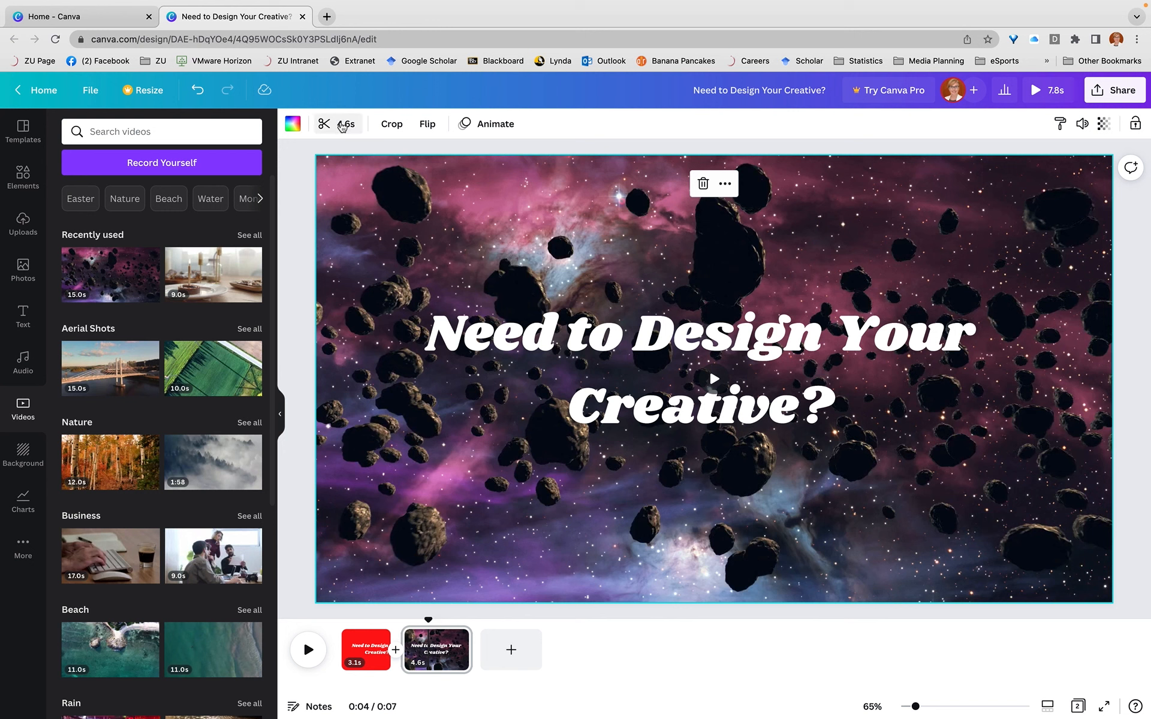
left_click(1105, 125)
left_click_drag(1100, 178, 1058, 189)
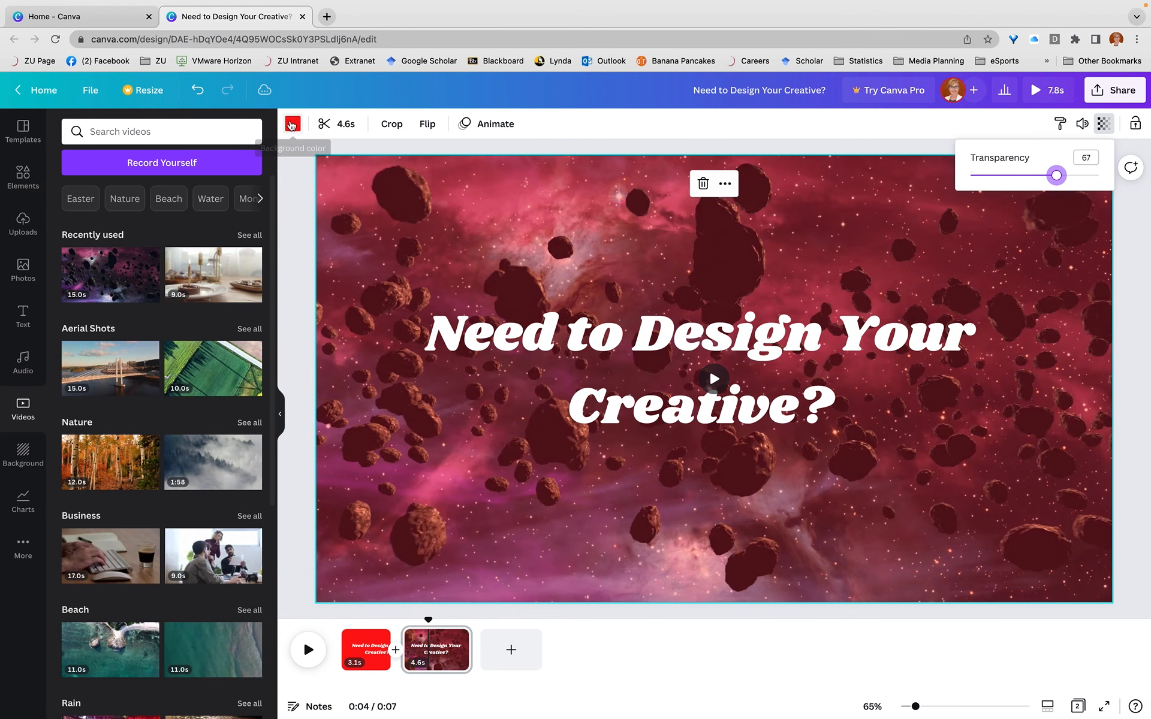
Change the background color behind the asteroid video to black
left_click(292, 125)
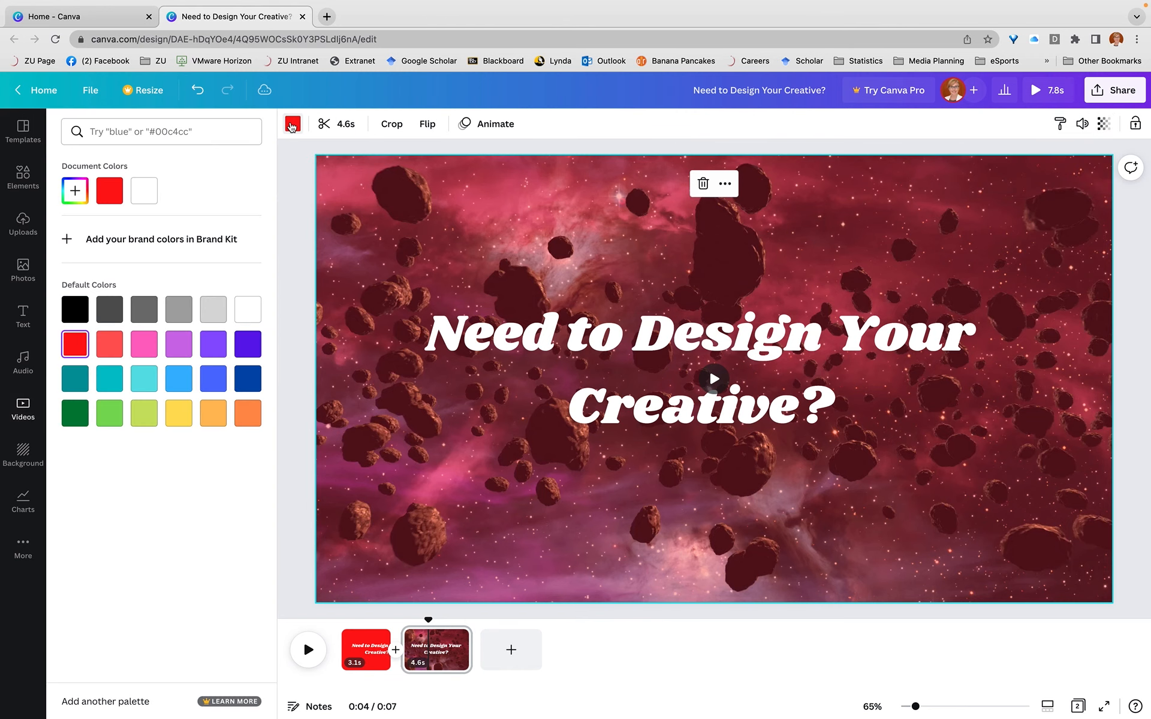
left_click(291, 131)
left_click(291, 130)
left_click(75, 310)
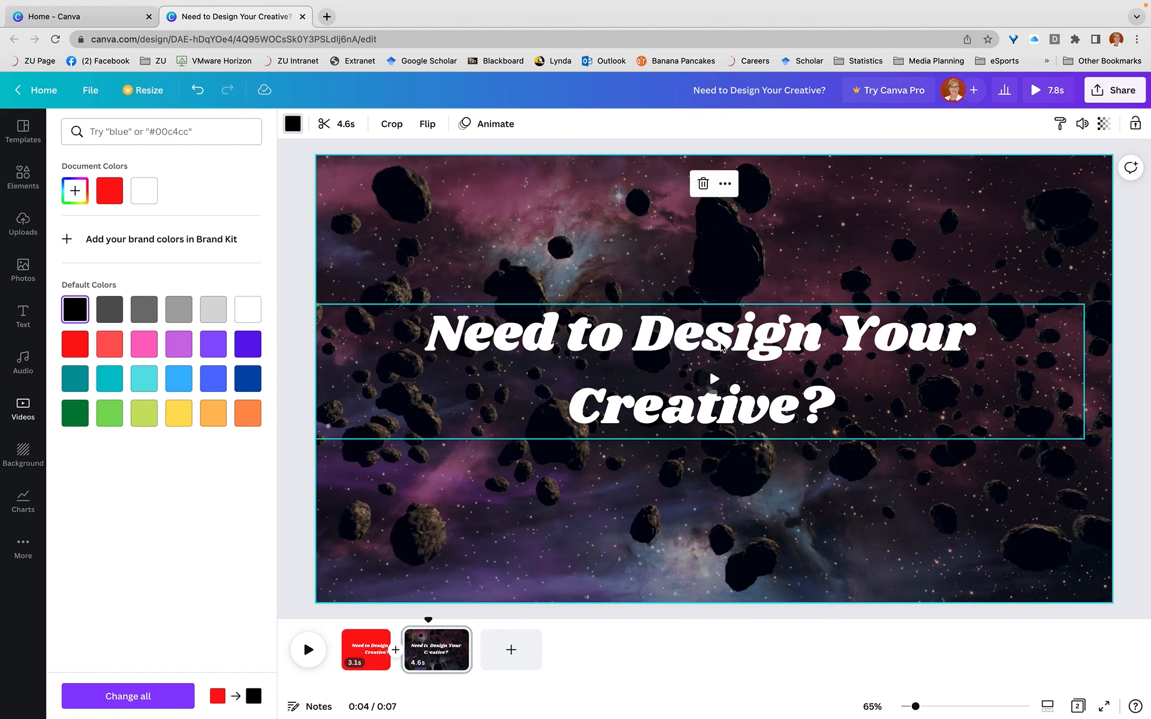
Replace the pasted title on the second page with "Design Principle 1"
left_click(722, 348)
double_click(813, 406)
left_click_drag(813, 406, 426, 336)
type("Design Prciu")
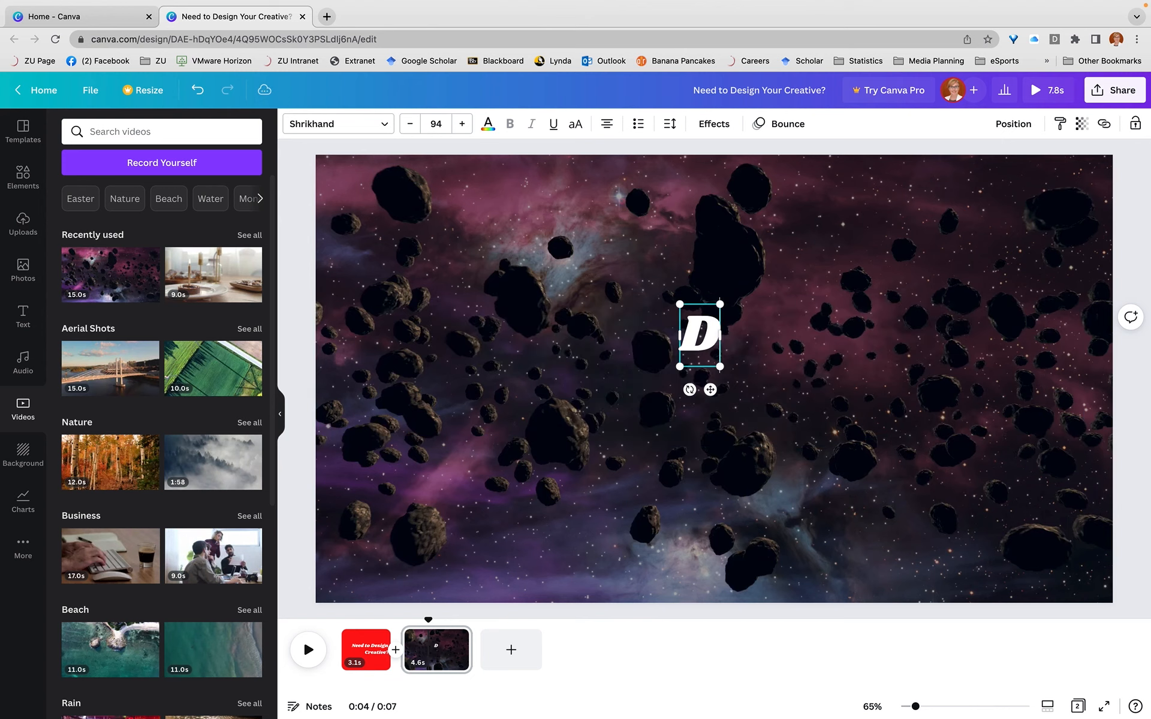
key("BackSpace")
key("BackSpace")
key("BackSpace")
type("inciple 1")
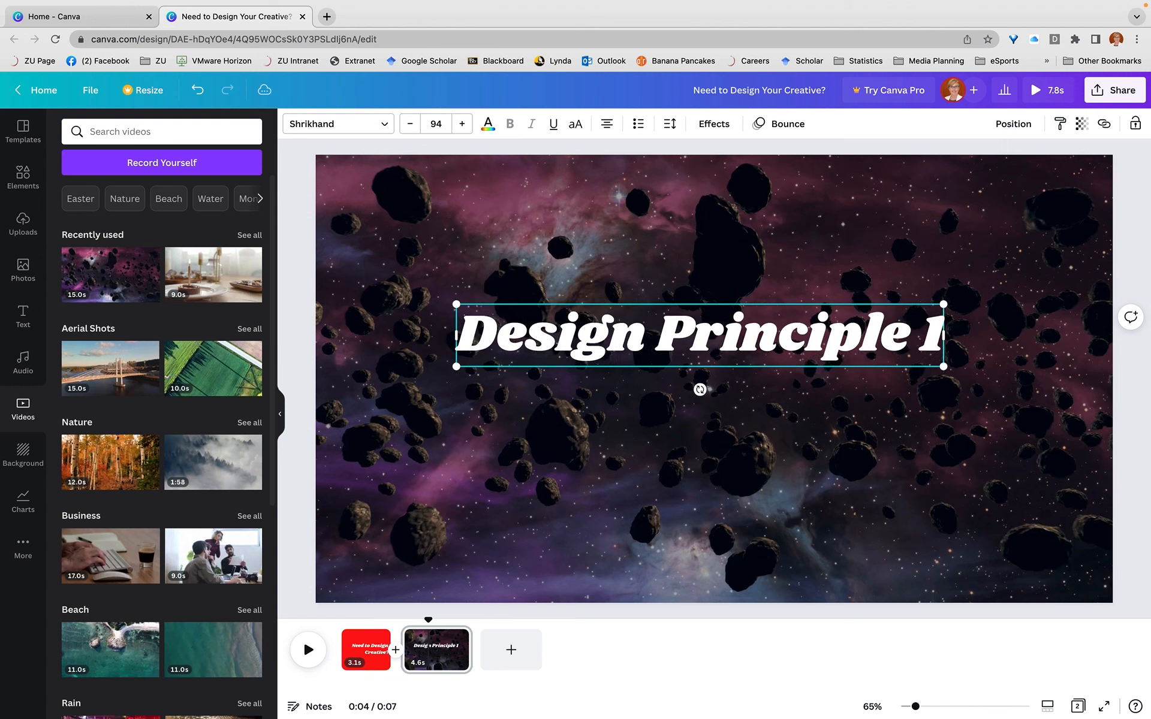
type(":")
Add a colon after "Design Principle 1" and write "White Space" on a second line
key("Return")
type("White S")
type("pea")
key("BackSpace")
key("BackSpace")
type("ace")
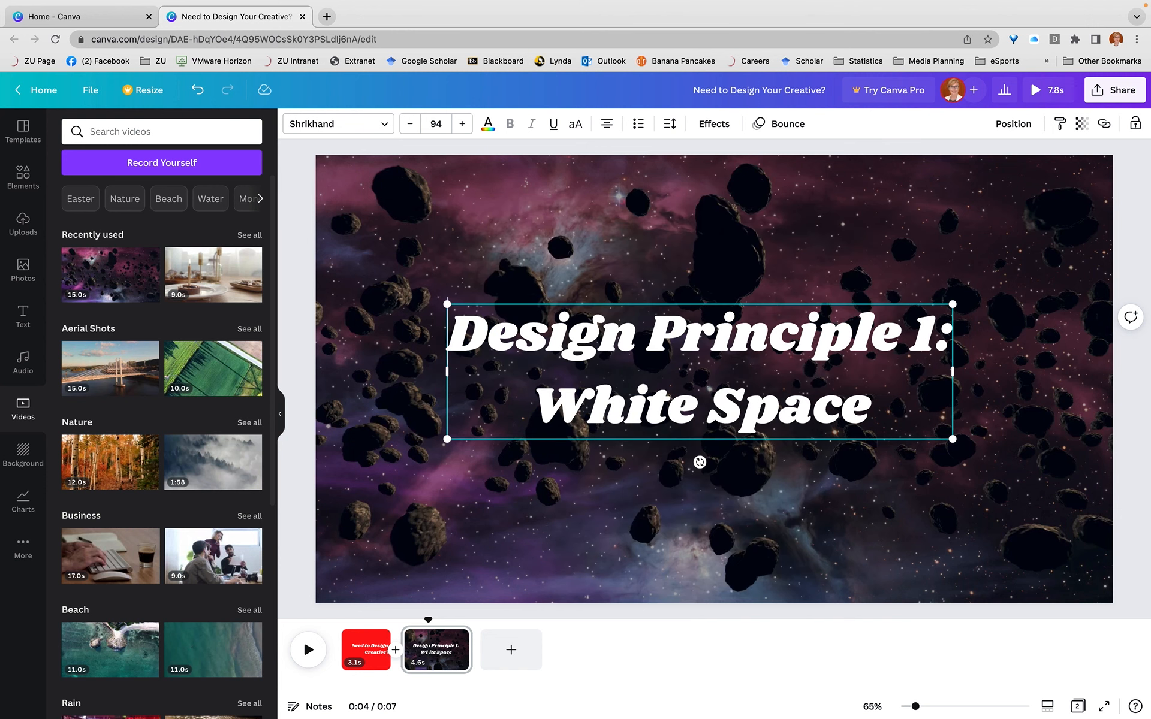
Try the Background and Neon text effects on the whole heading, settling on Lift with an intensity of 63
left_click_drag(892, 399, 414, 284)
left_click_drag(872, 402, 425, 324)
left_click_drag(870, 401, 466, 333)
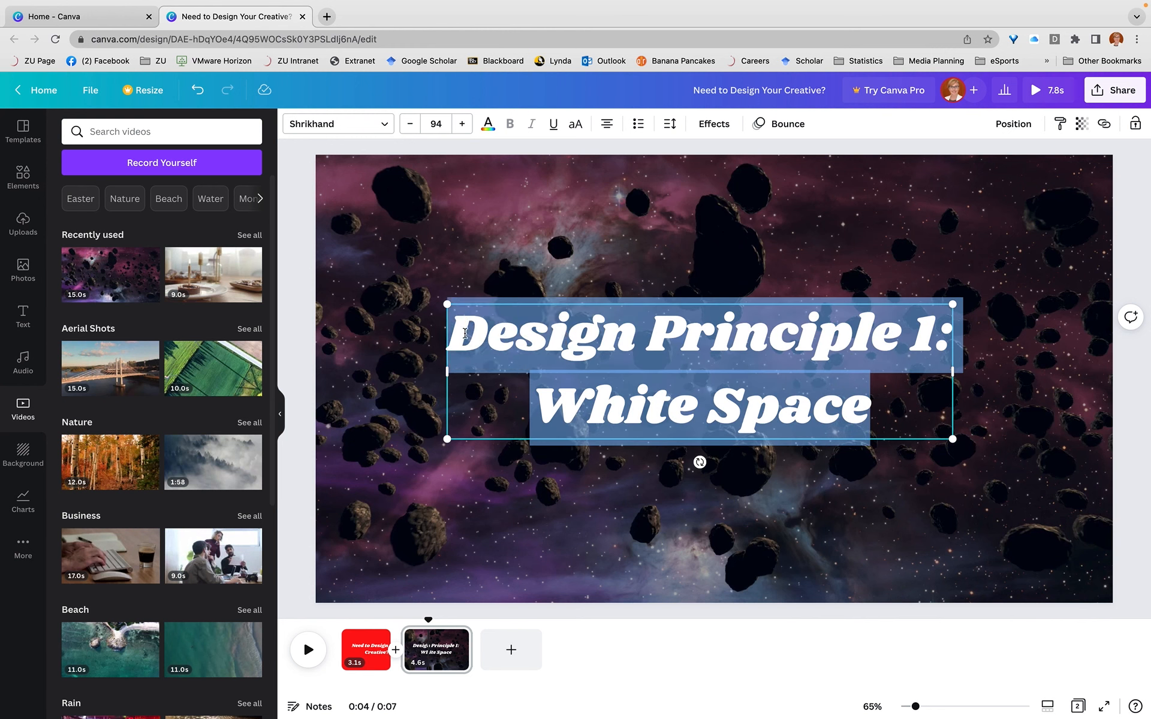
left_click(711, 123)
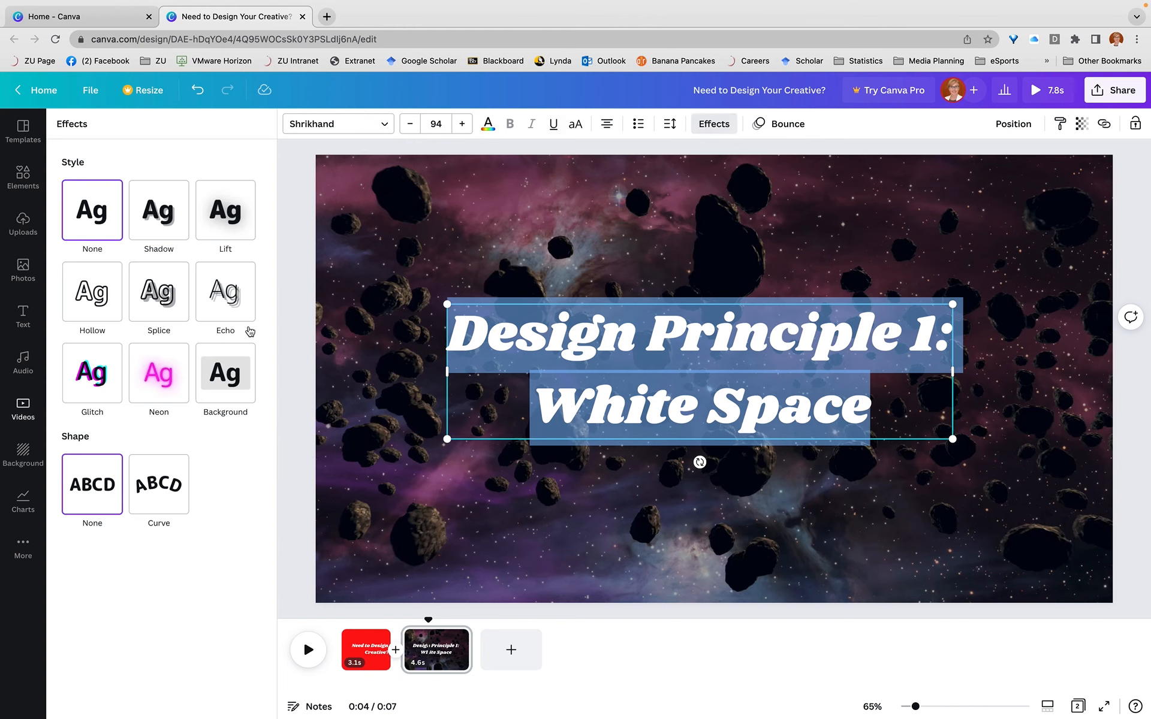
left_click(232, 372)
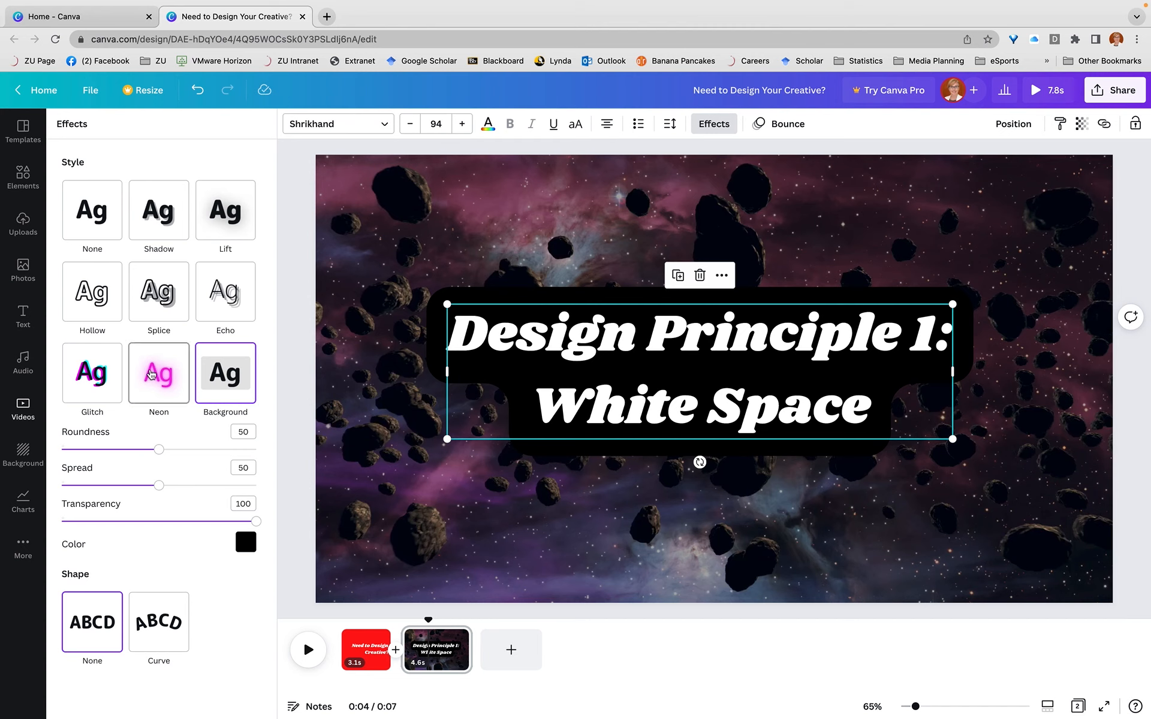
left_click(153, 373)
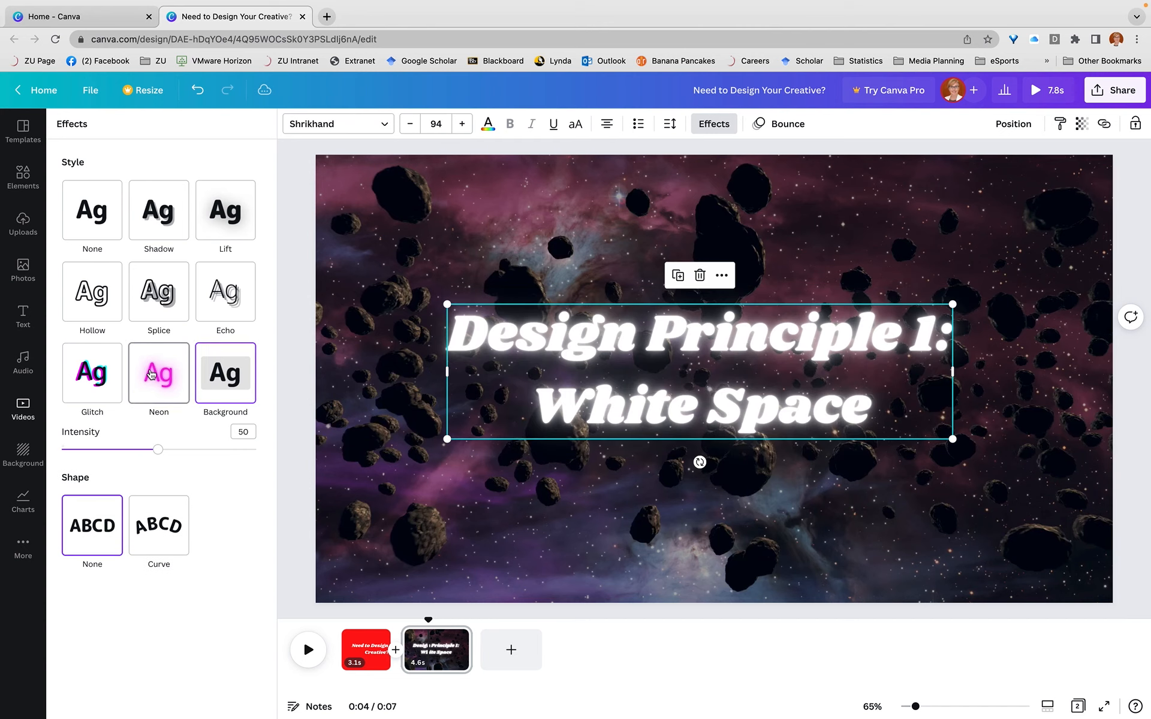
left_click(220, 232)
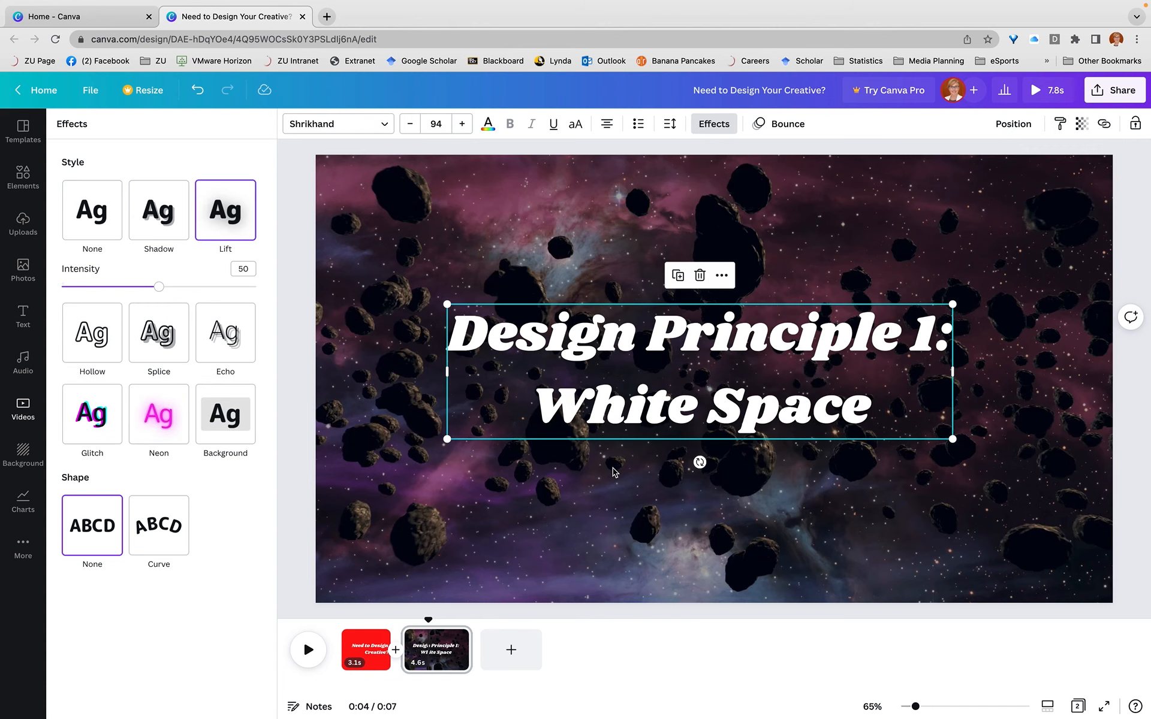
left_click_drag(159, 287, 186, 292)
Add a third page and fill it with the recently used photo of a coffee cup and hand-held phone
left_click(498, 652)
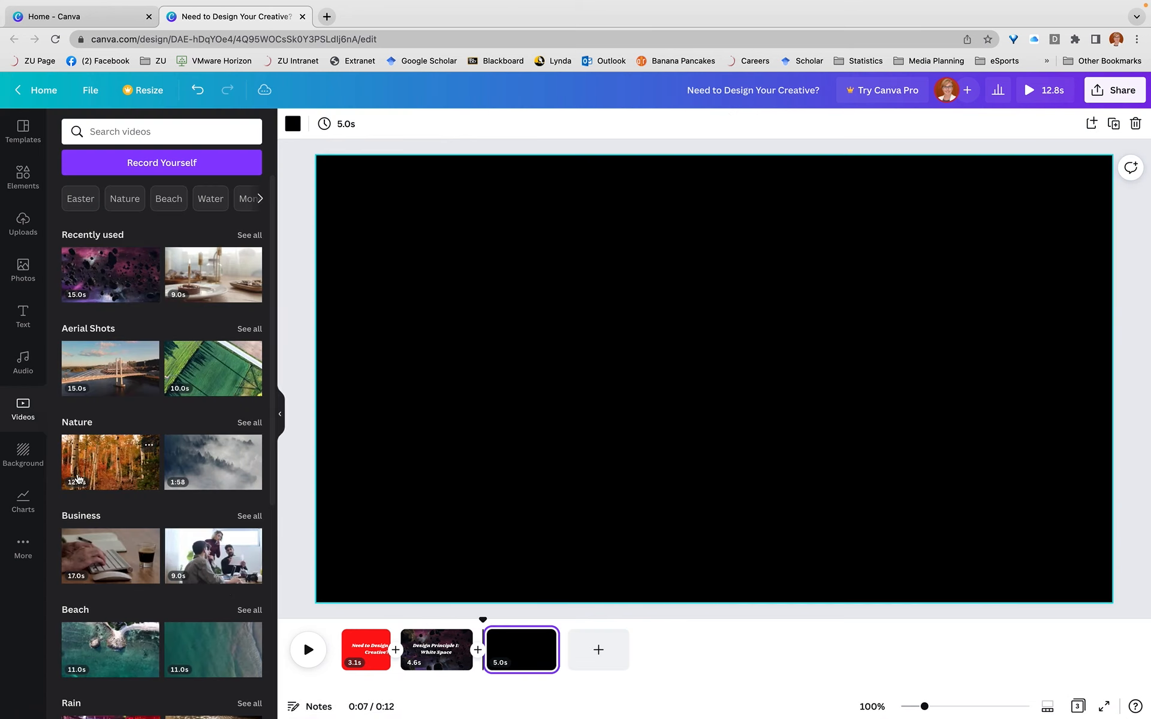
left_click(23, 270)
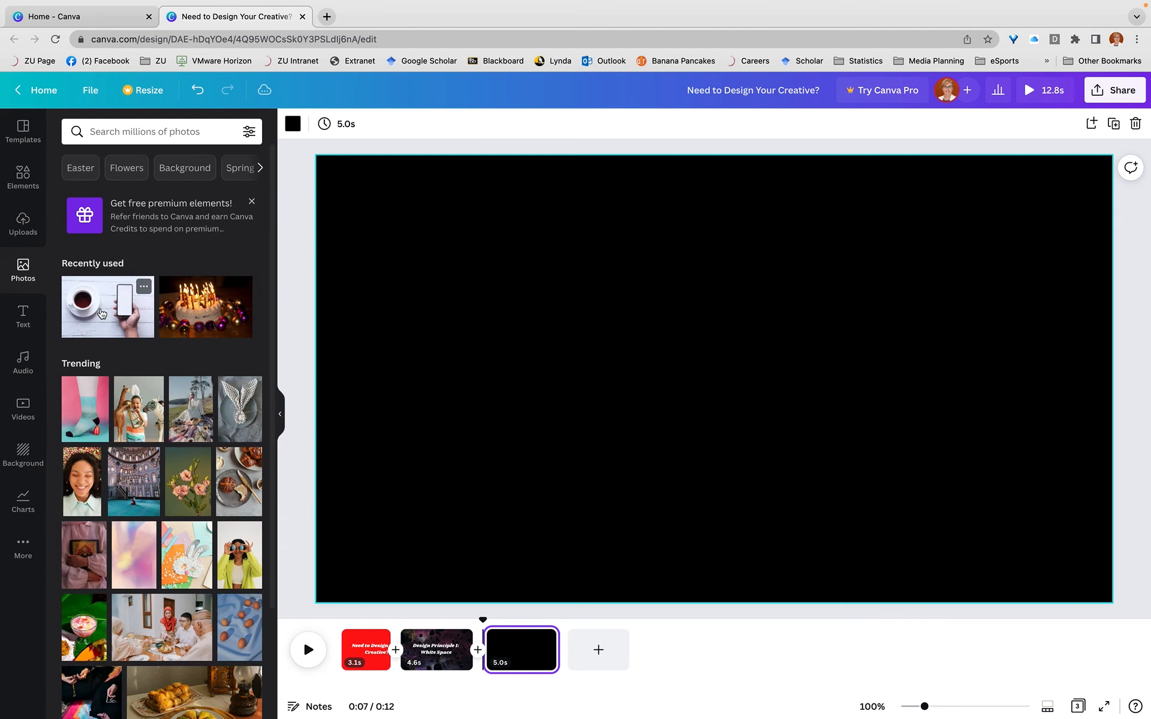
left_click_drag(102, 313, 574, 561)
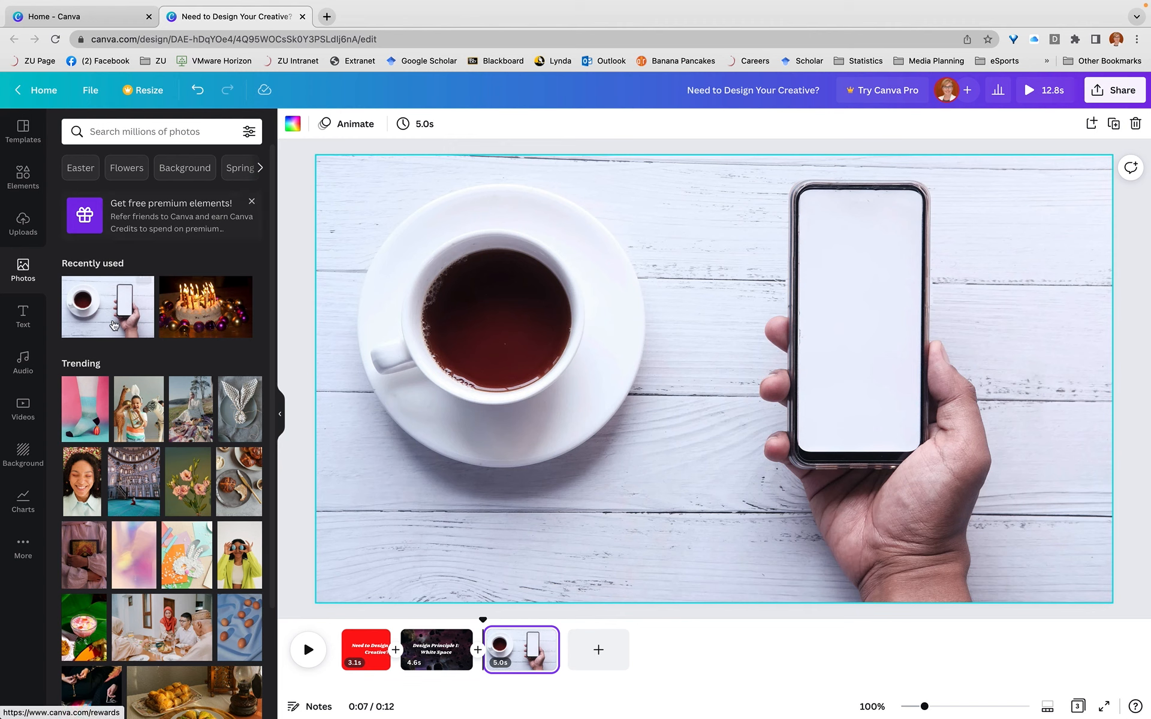
Search the elements for "cake" and add the striped cake slice with a blue candle to the third page
left_click(24, 176)
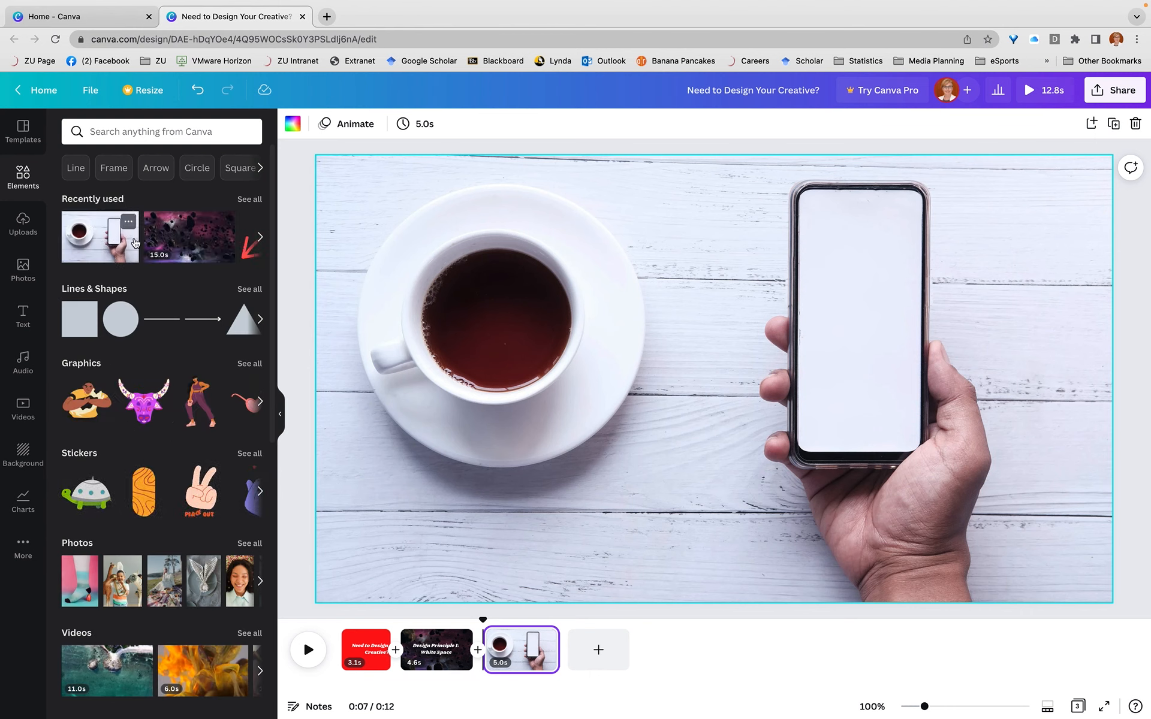
left_click(114, 136)
type("cake")
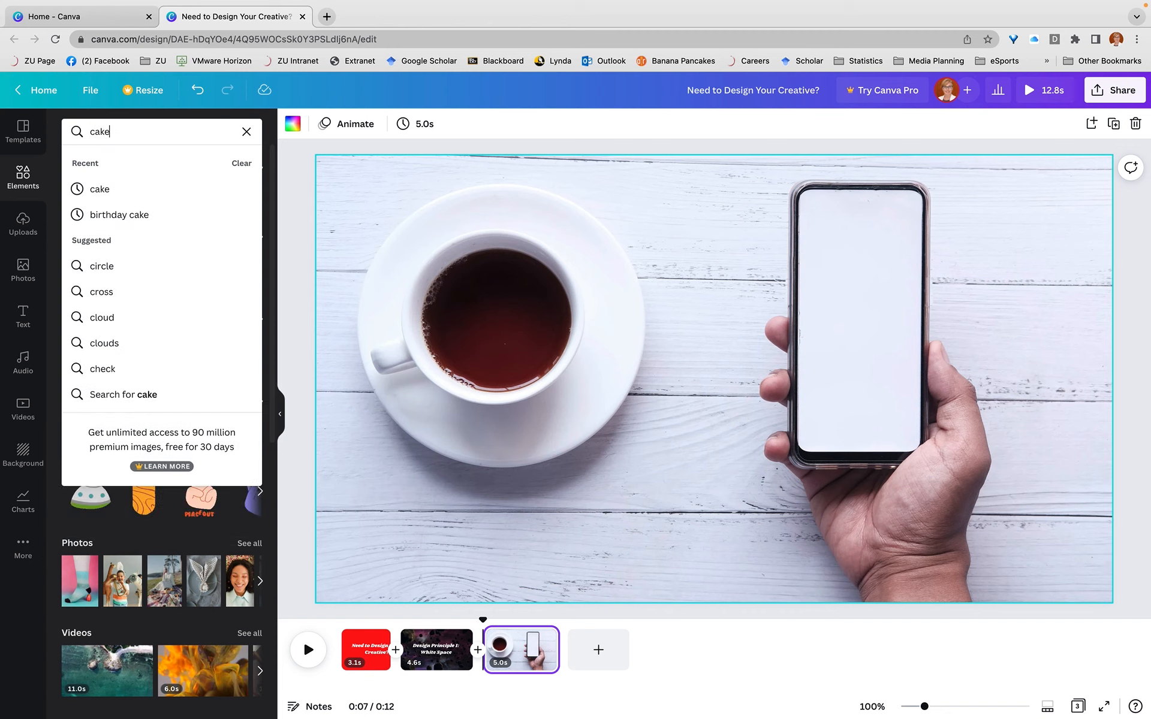
key("Return")
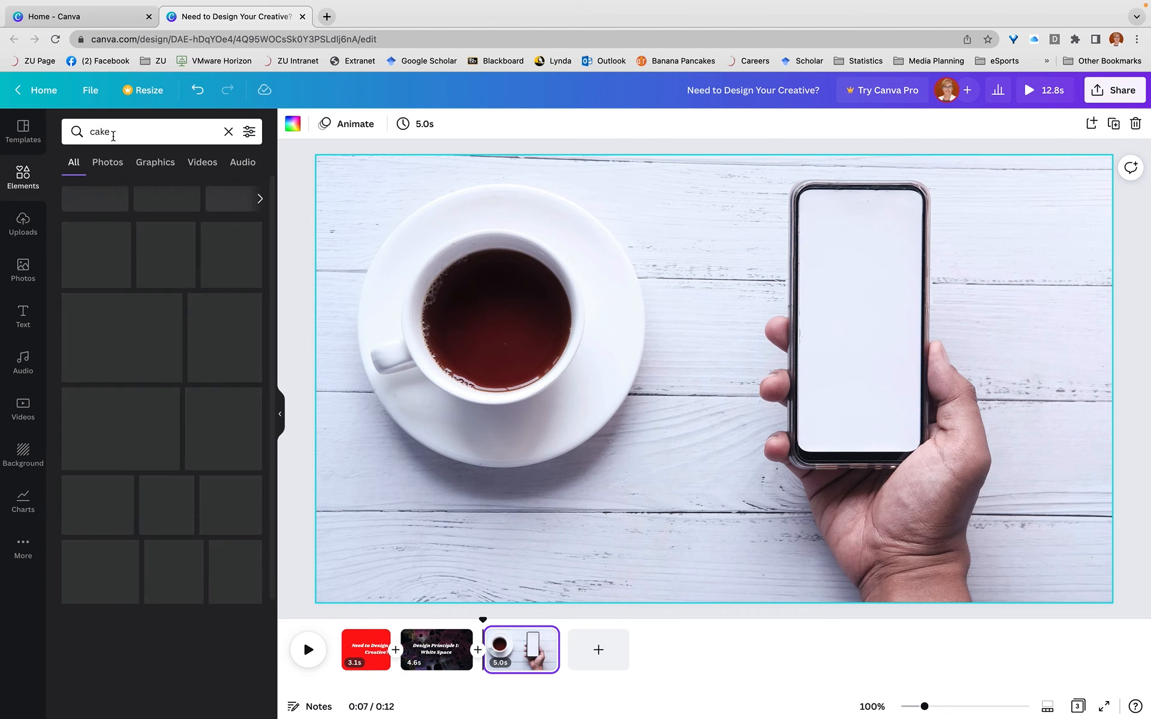
left_click_drag(166, 329, 717, 282)
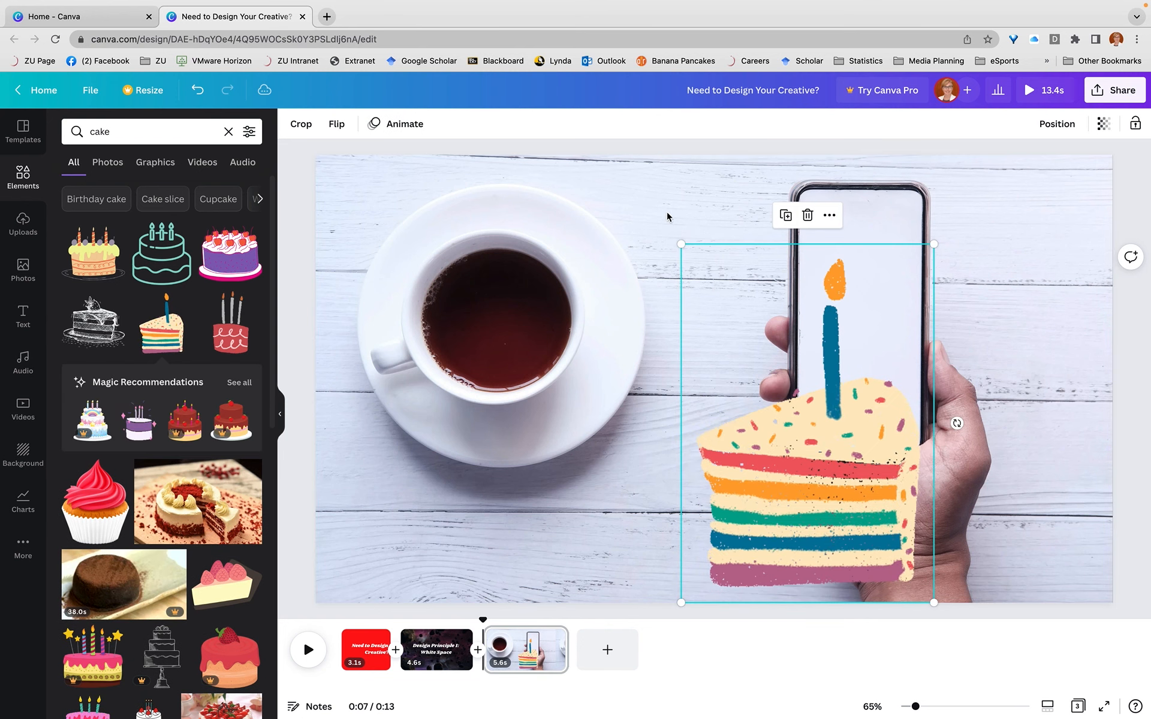
Shrink the cake slice and centre it on the phone's blank screen
left_click_drag(681, 244, 926, 477)
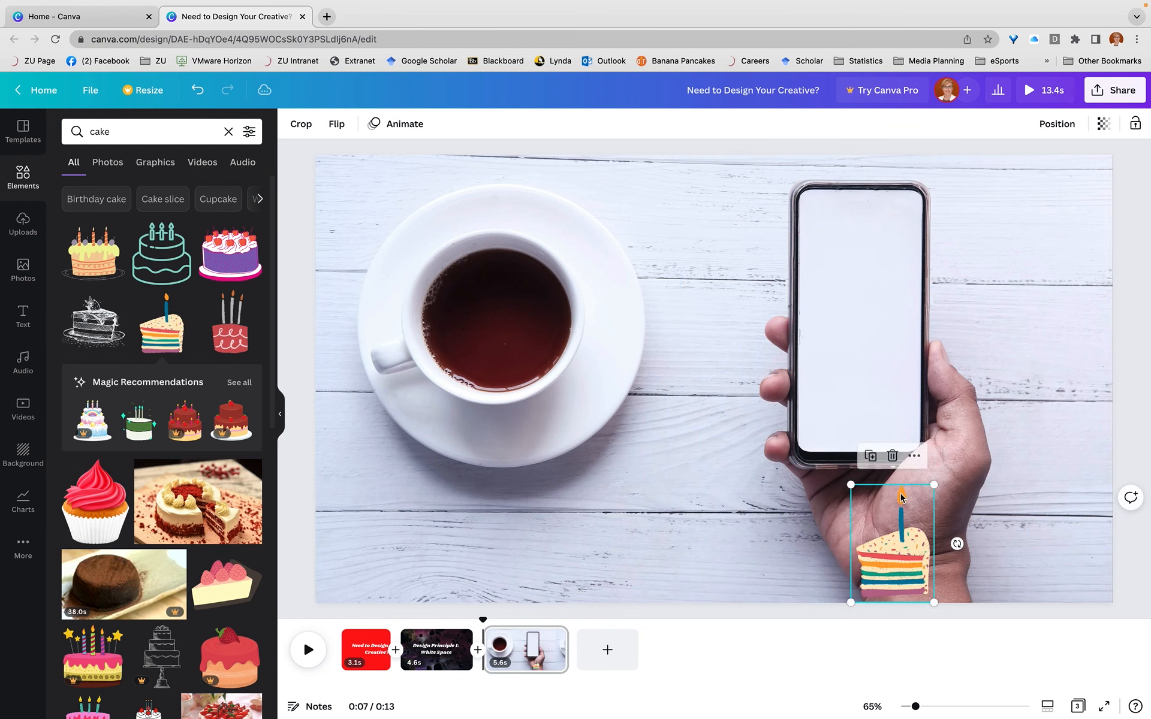
left_click_drag(910, 529, 873, 322)
left_click_drag(896, 262, 856, 324)
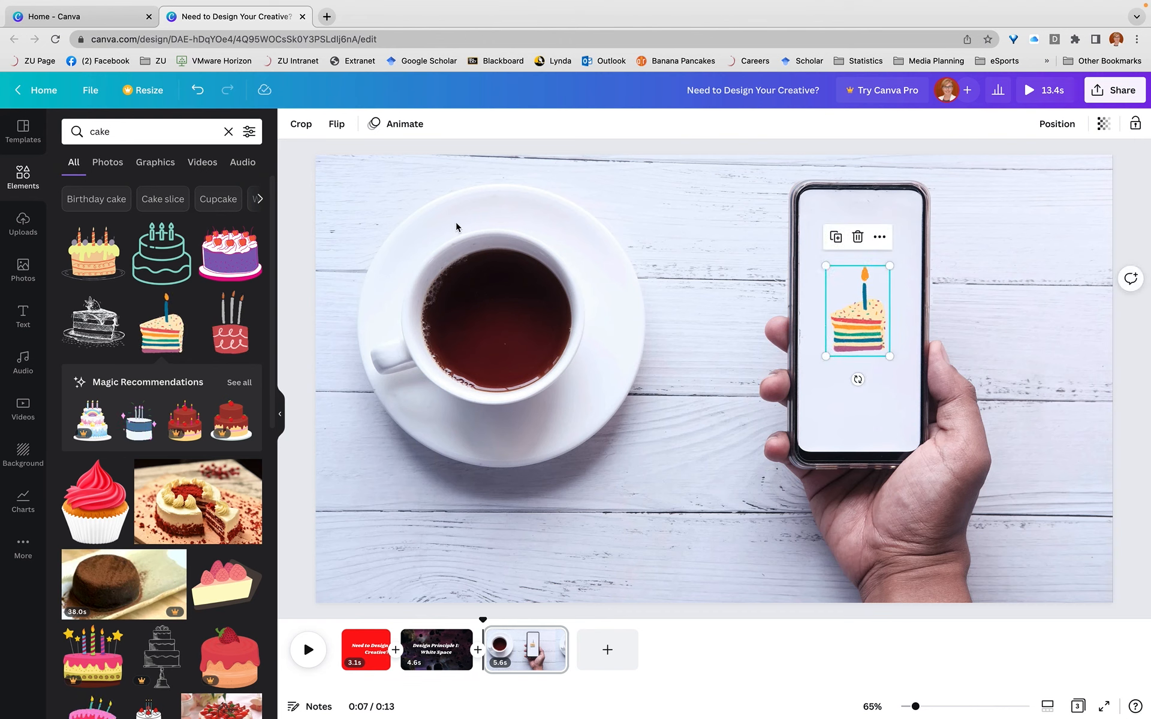
Replace the element search with "arrow"
left_click_drag(117, 131, 63, 131)
type("high")
key("BackSpace")
key("BackSpace")
key("BackSpace")
key("BackSpace")
type("arr")
key("Return")
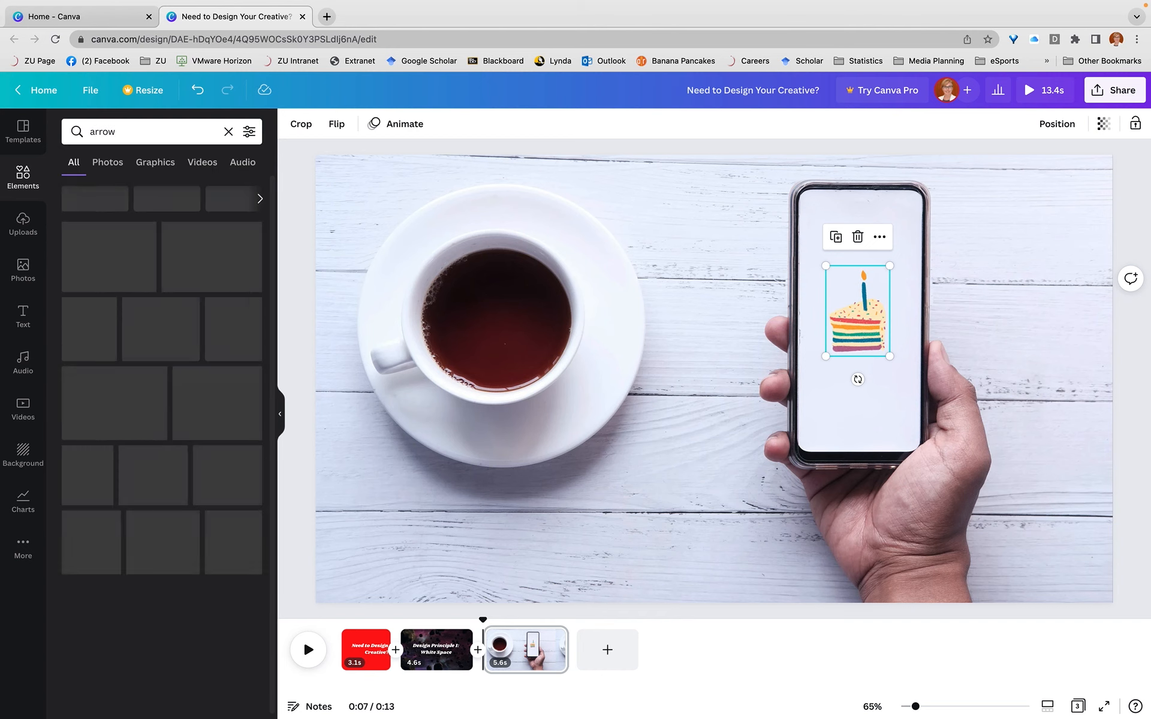
Add the red looped arrow and shrink it at the phone's upper-right corner, above the cake slice
scroll(150, 404, "down", 10)
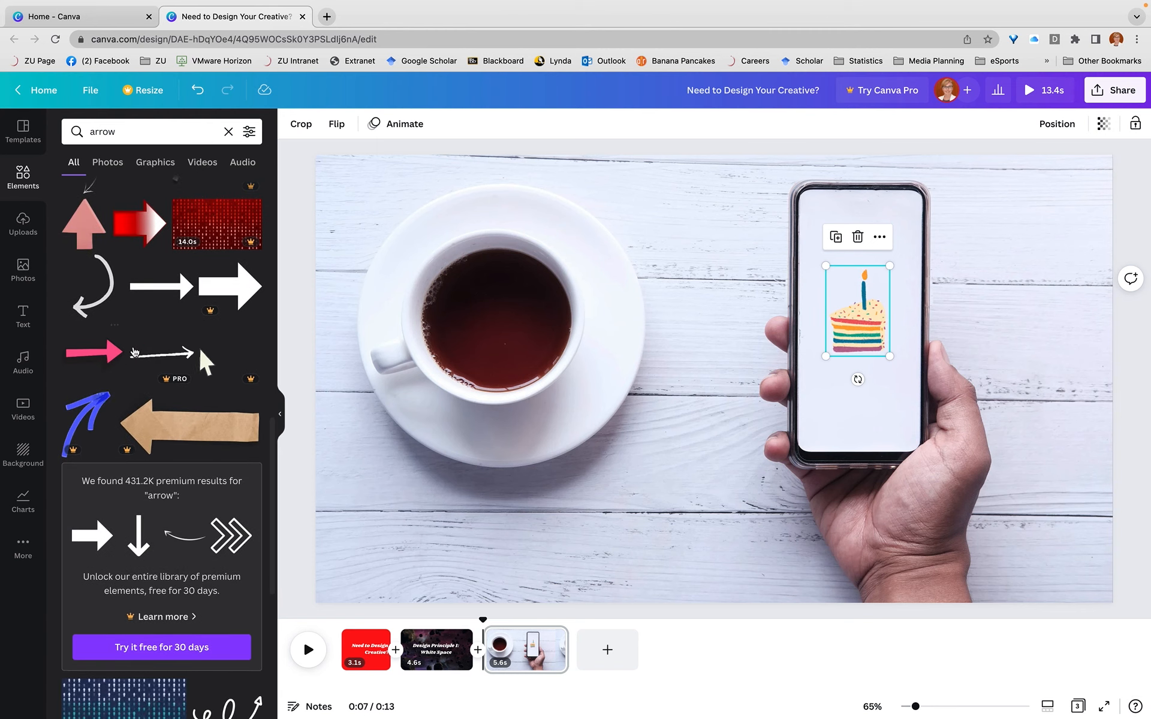
scroll(135, 352, "down", 7)
scroll(134, 353, "down", 5)
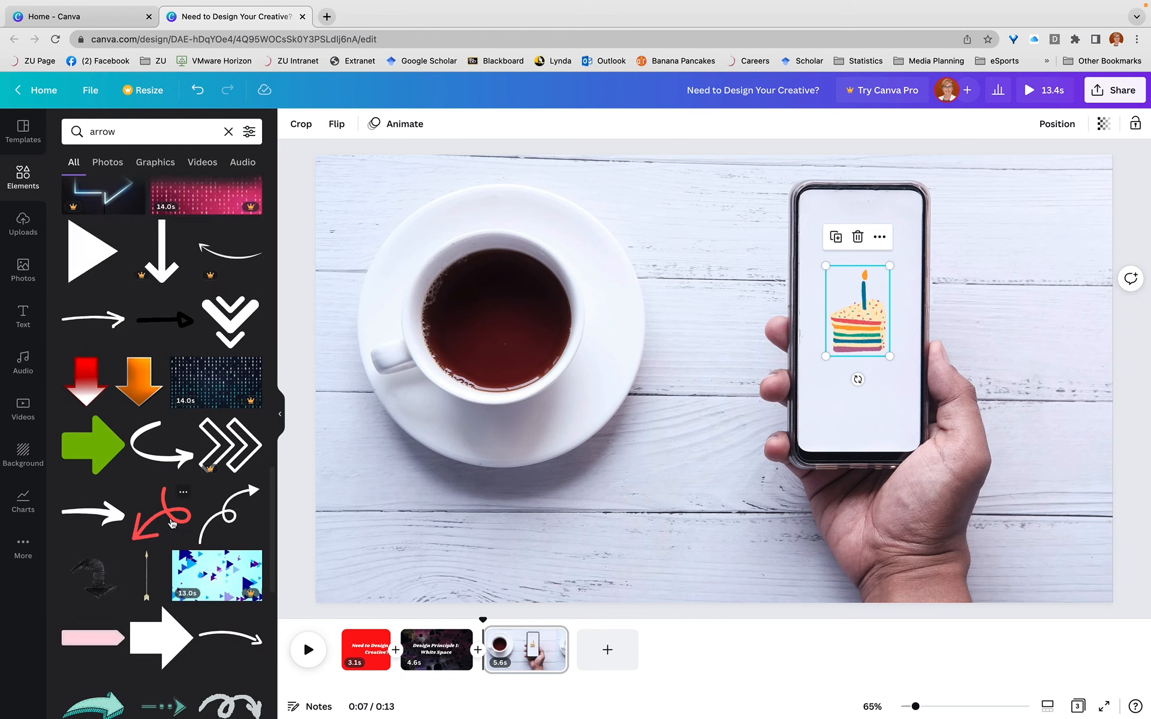
mouse_move(165, 522)
left_mouse_down()
mouse_move(827, 282)
mouse_move(826, 214)
mouse_move(1020, 365)
left_mouse_up()
left_click_drag(1063, 479, 918, 212)
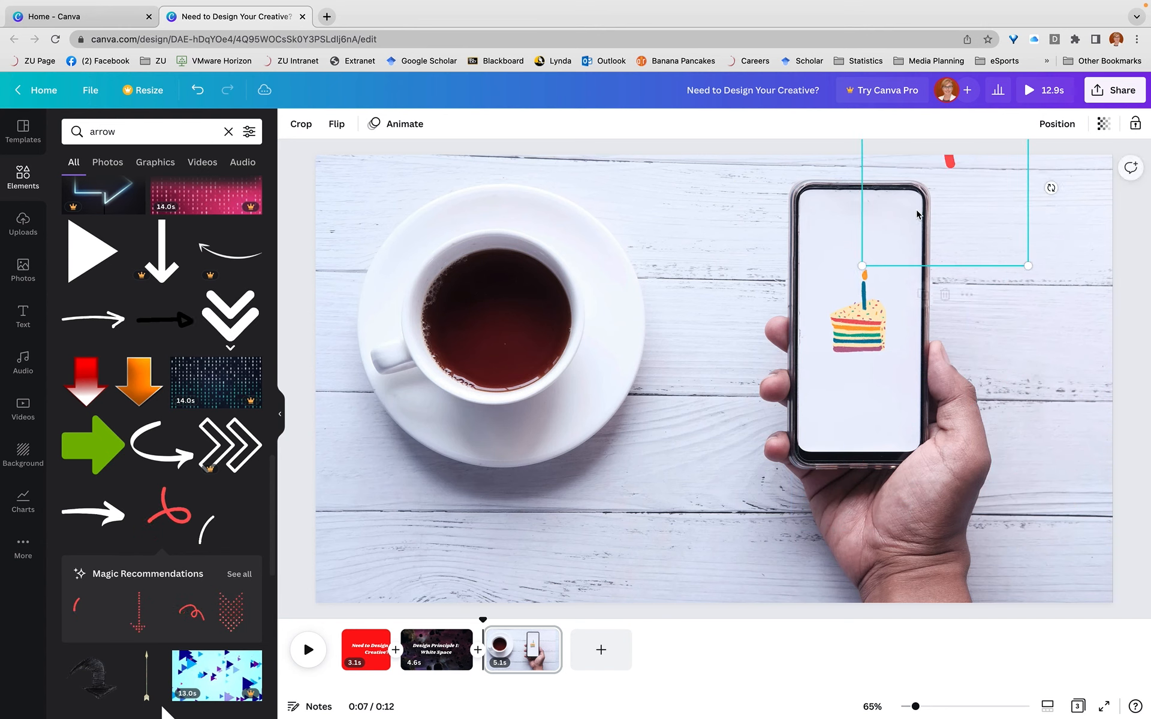
left_click_drag(1028, 264, 917, 243)
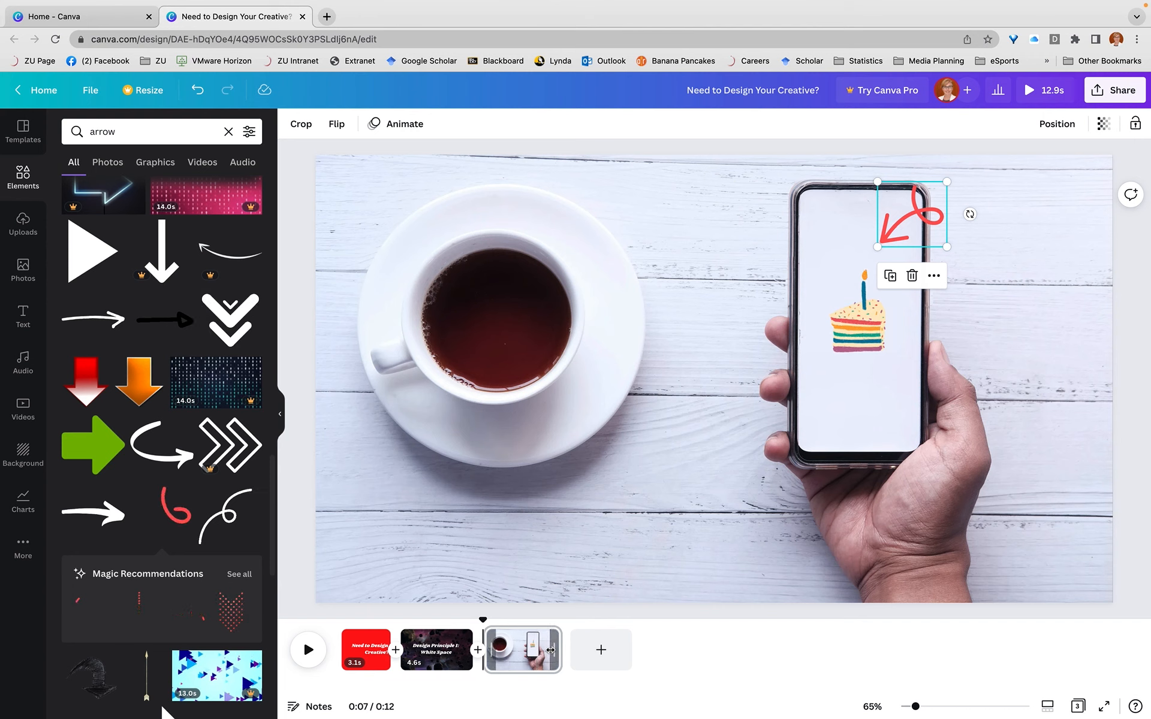
Shorten the third page to 2.8 seconds and duplicate it
left_click_drag(561, 647, 527, 649)
right_click(507, 654)
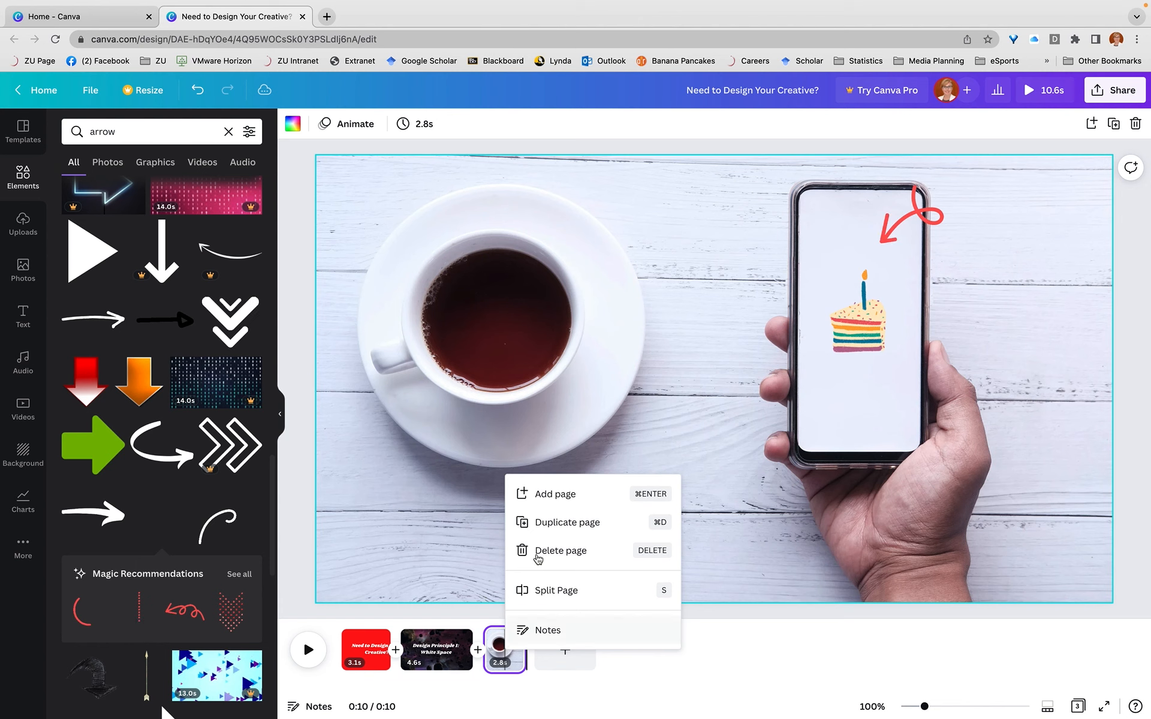
left_click(539, 522)
On the duplicated page, move the red arrow to the phone's lower-left corner and flip it horizontally and vertically
left_click(552, 655)
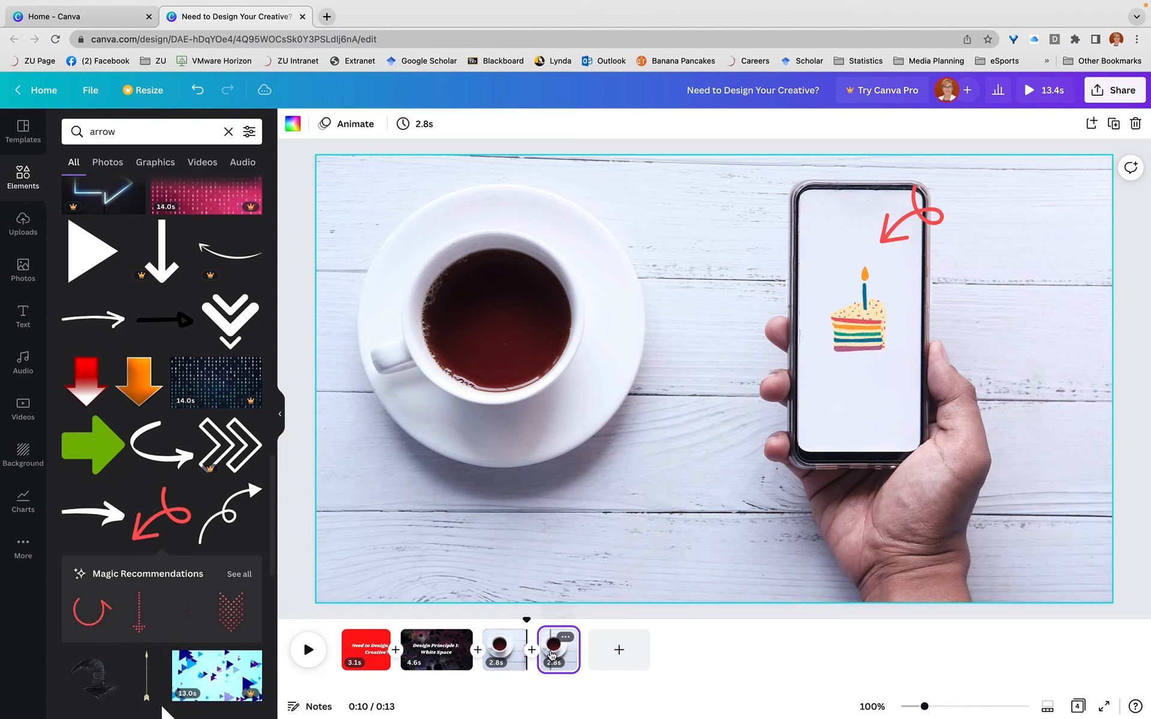
left_click(907, 224)
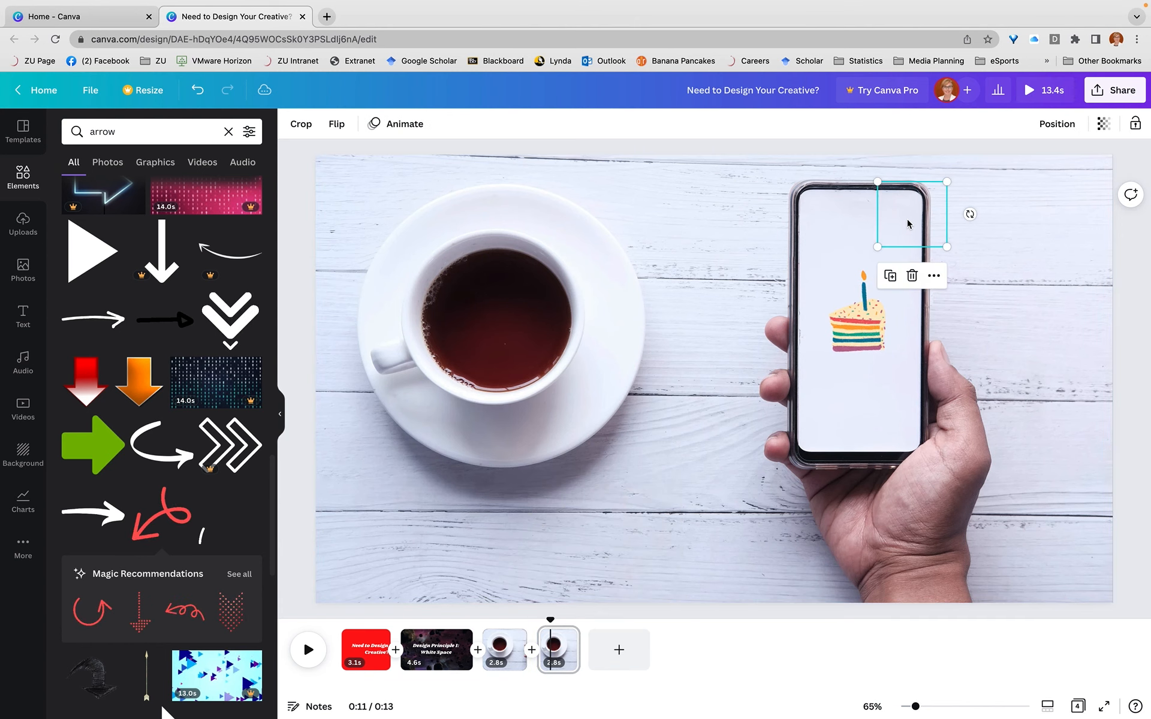
left_click_drag(922, 222, 806, 418)
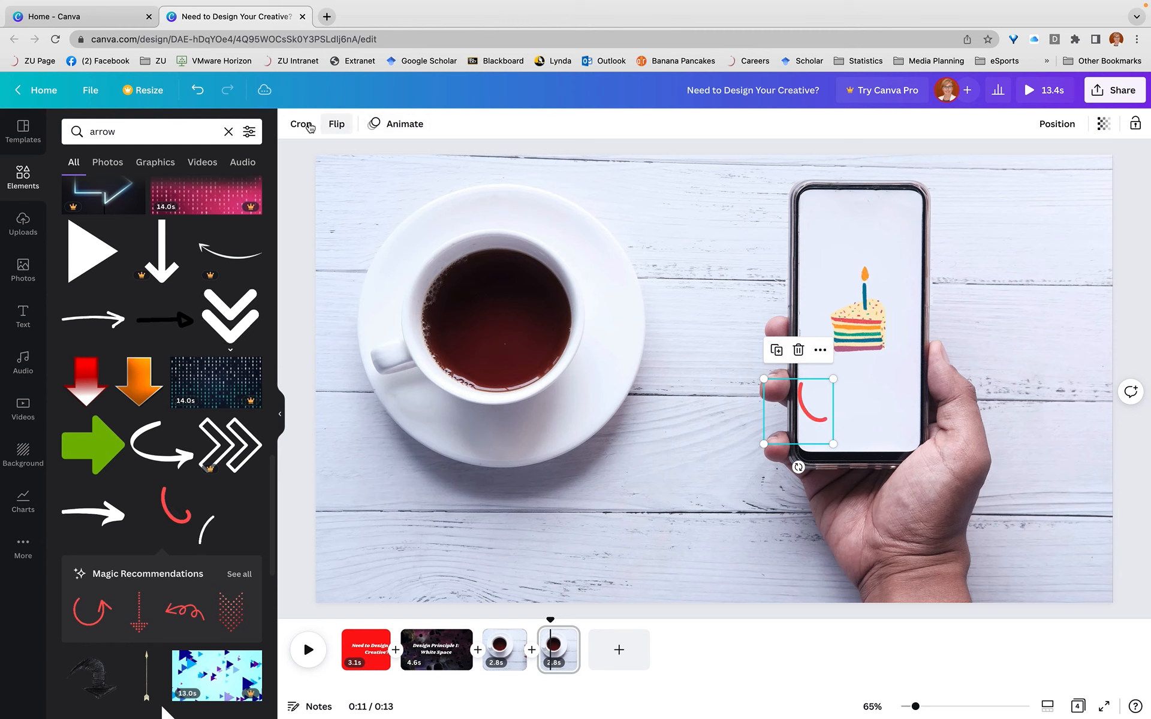
left_click(329, 124)
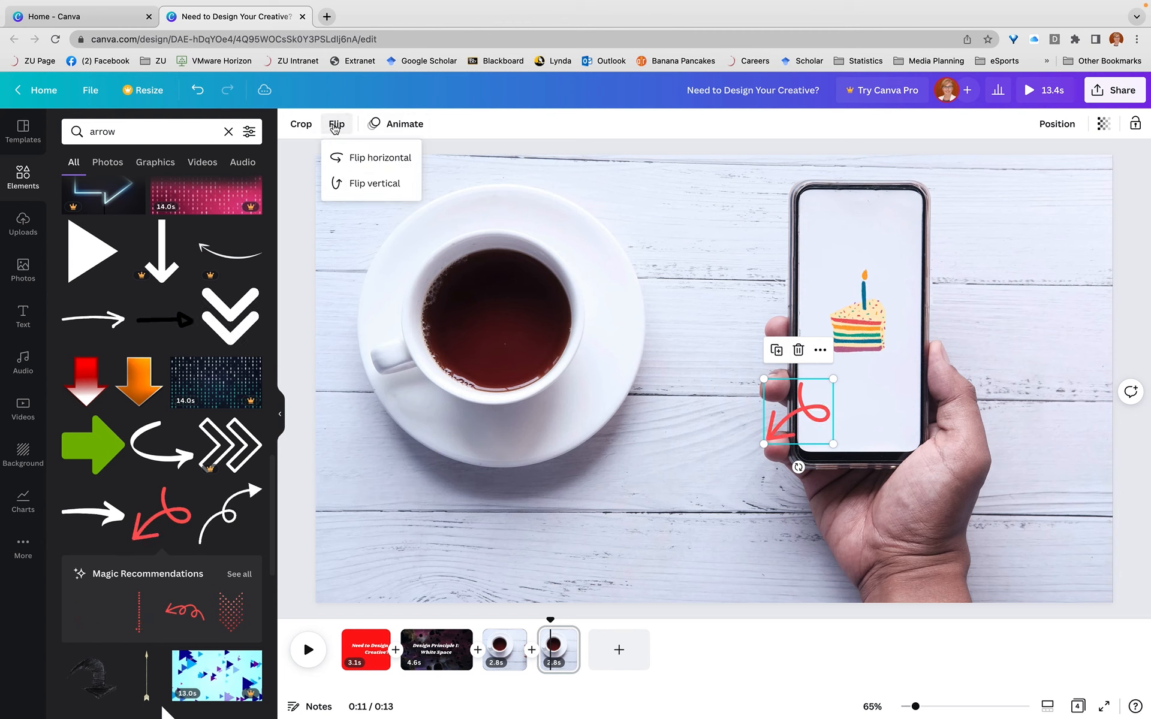
left_click(363, 160)
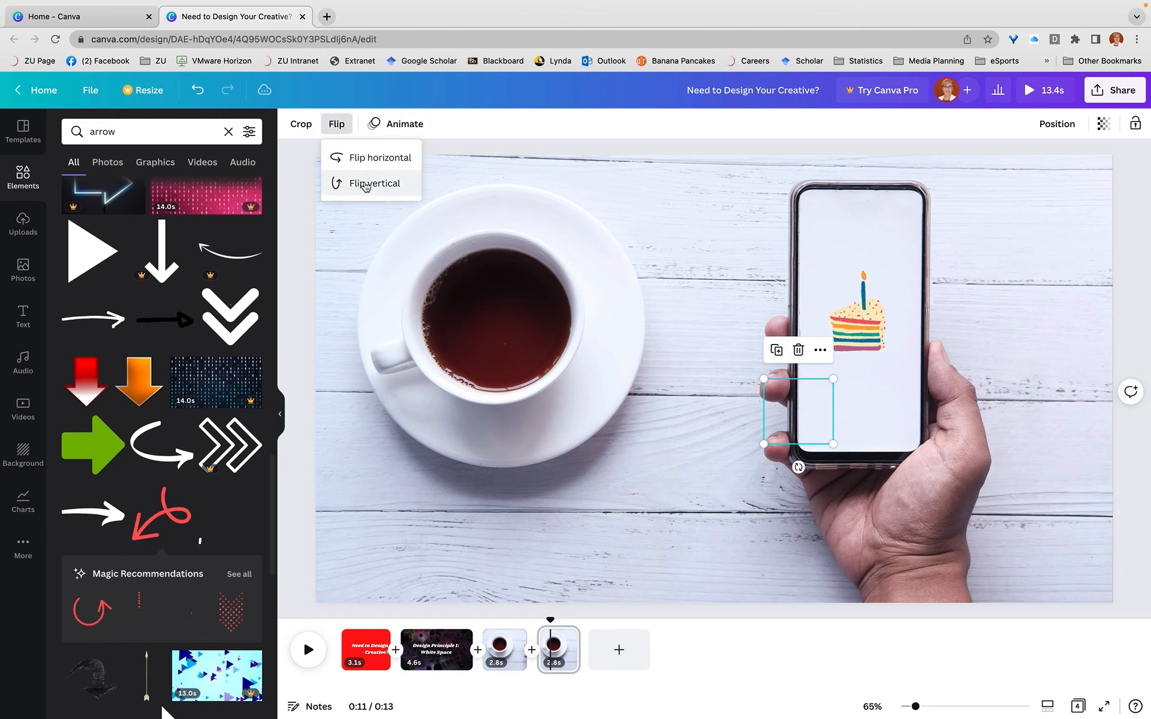
left_click(366, 187)
Enlarge the flipped arrow and reposition it so that it points up at the cake slice
mouse_move(815, 414)
left_mouse_down()
mouse_move(835, 427)
mouse_move(824, 419)
left_mouse_up()
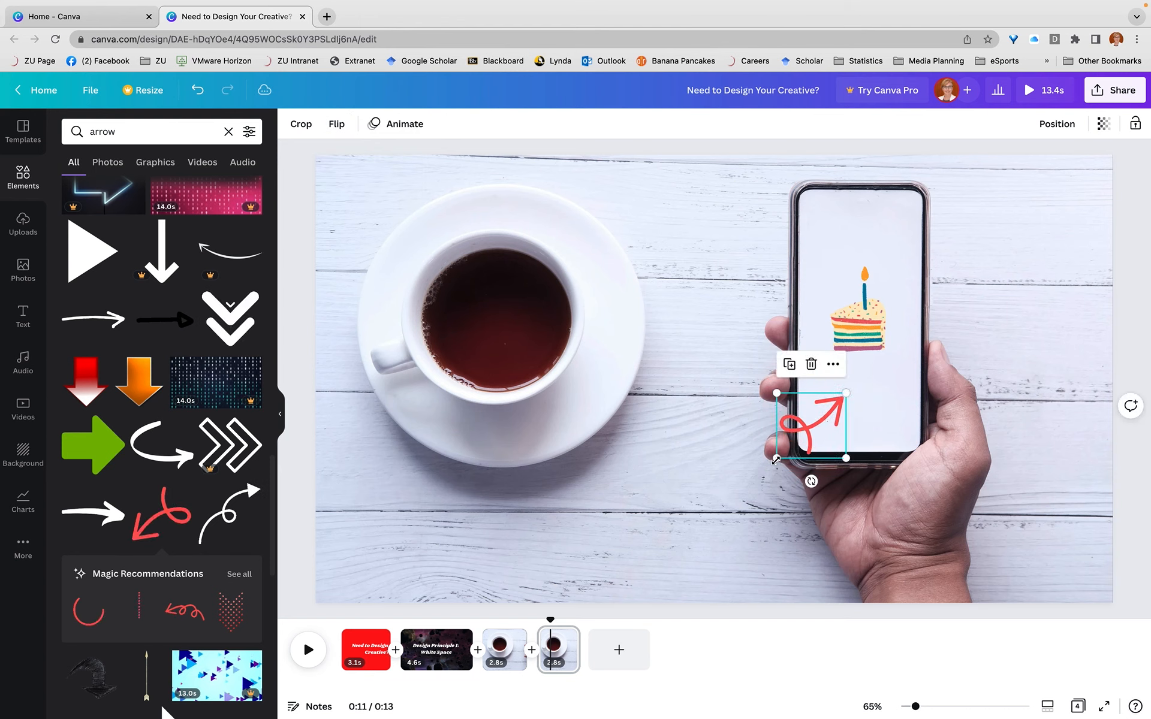
left_click_drag(776, 459, 728, 504)
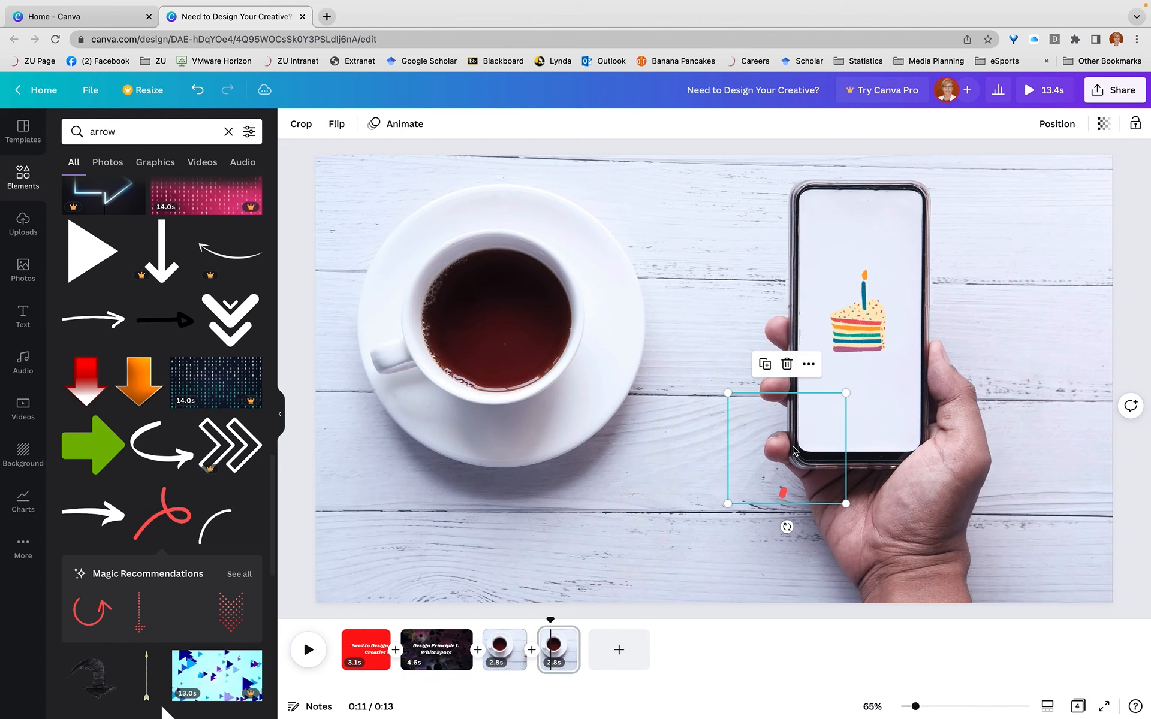
left_click_drag(800, 439, 812, 441)
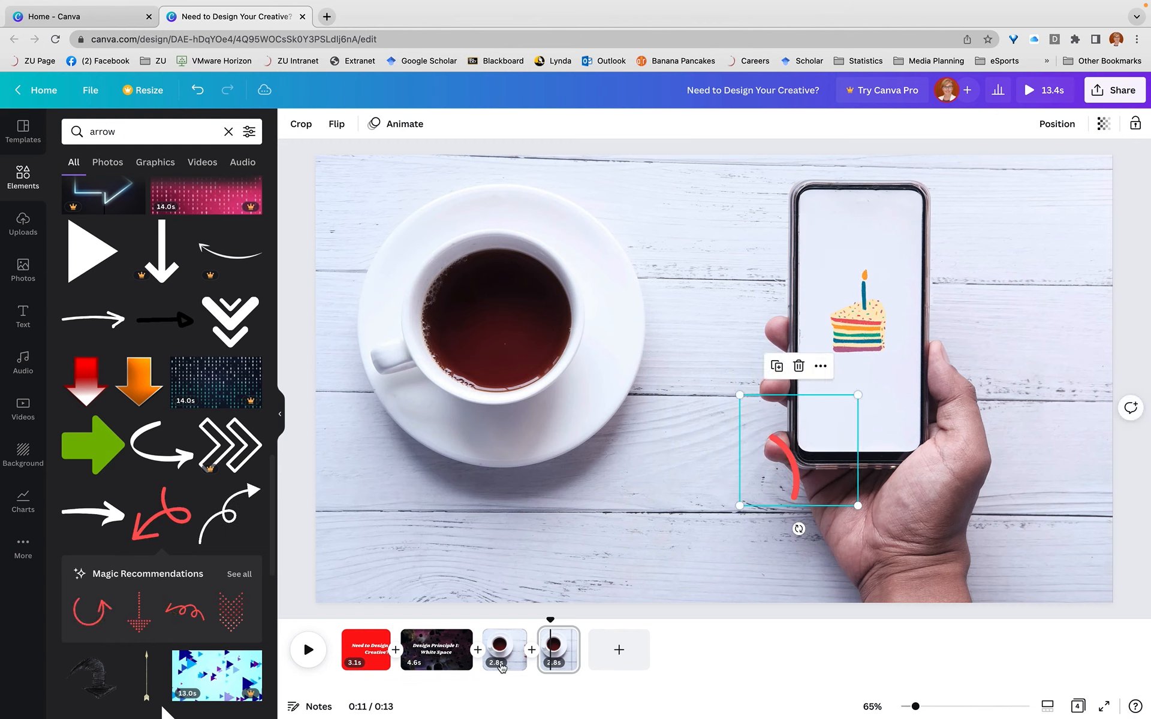
Enlarge the red arrow on the third page outward from its tip and play the video to check it
left_click(499, 656)
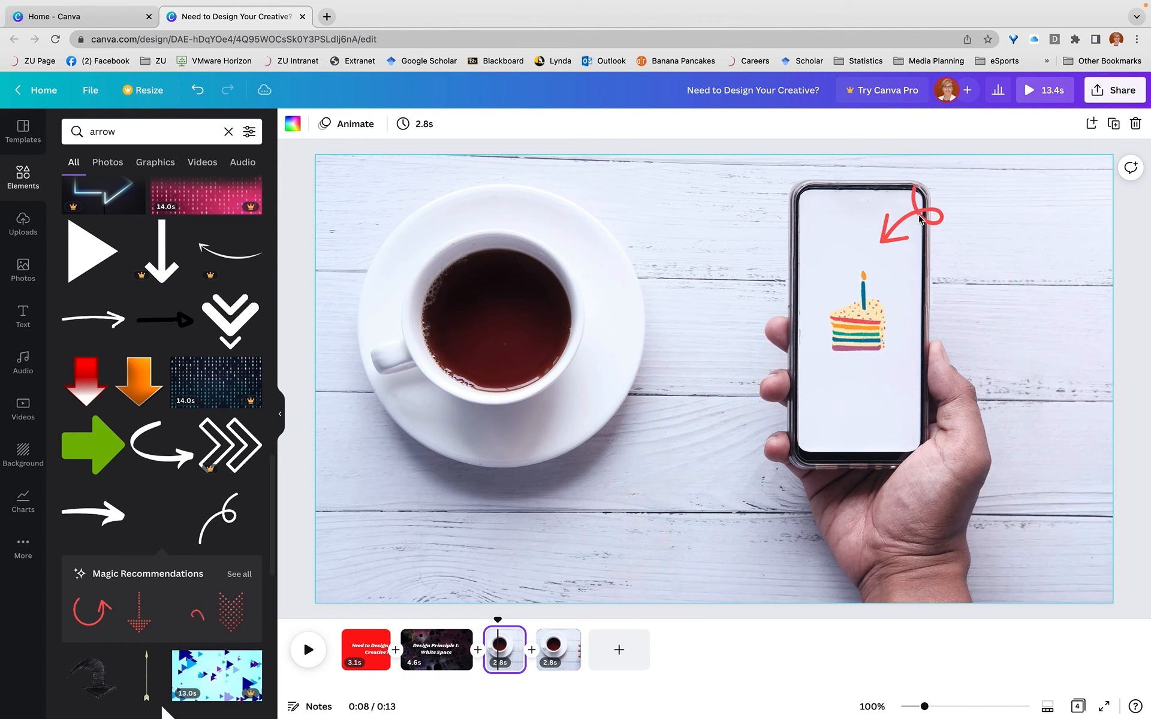
left_click(921, 220)
left_click_drag(945, 180, 968, 160)
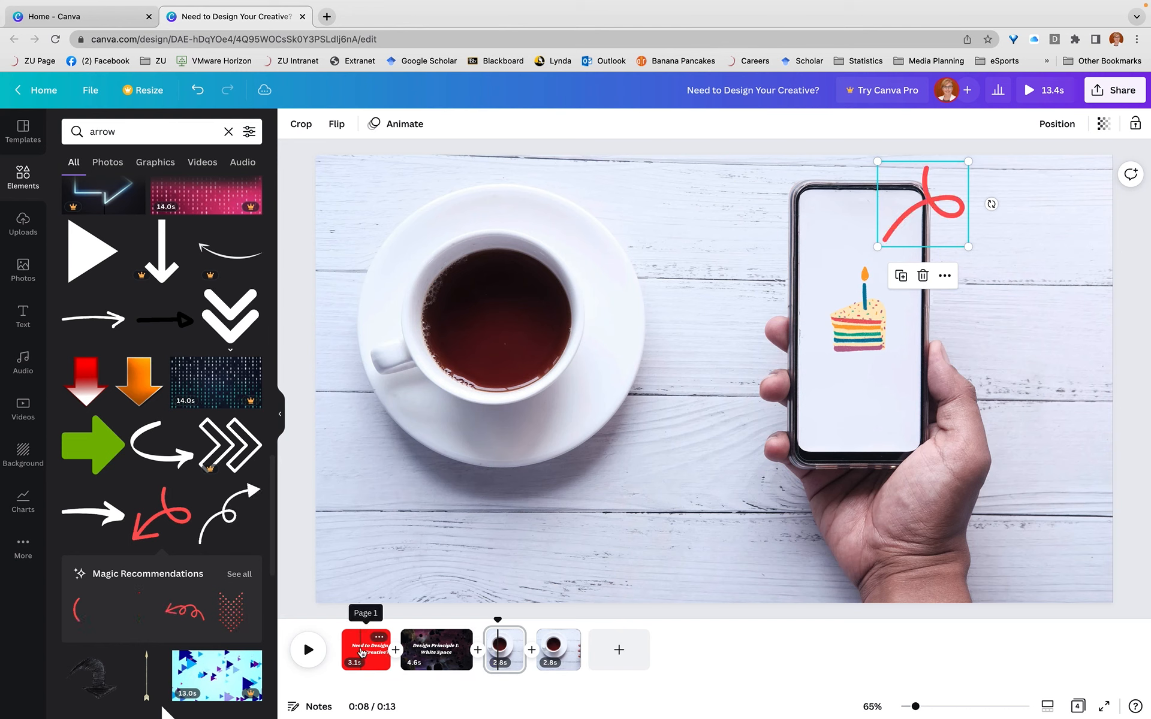
left_click(308, 651)
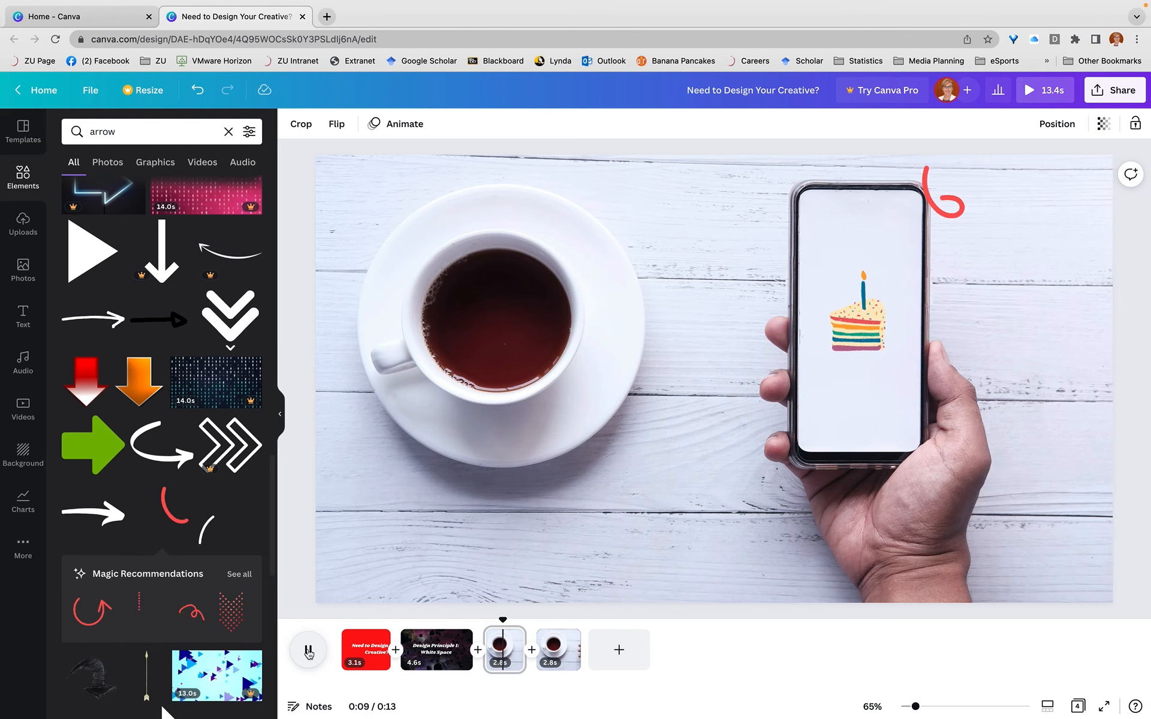
Search the audio library for "happy" and add the Happy Whistling Ukulele track from the start of the video
left_click_drag(523, 620, 345, 624)
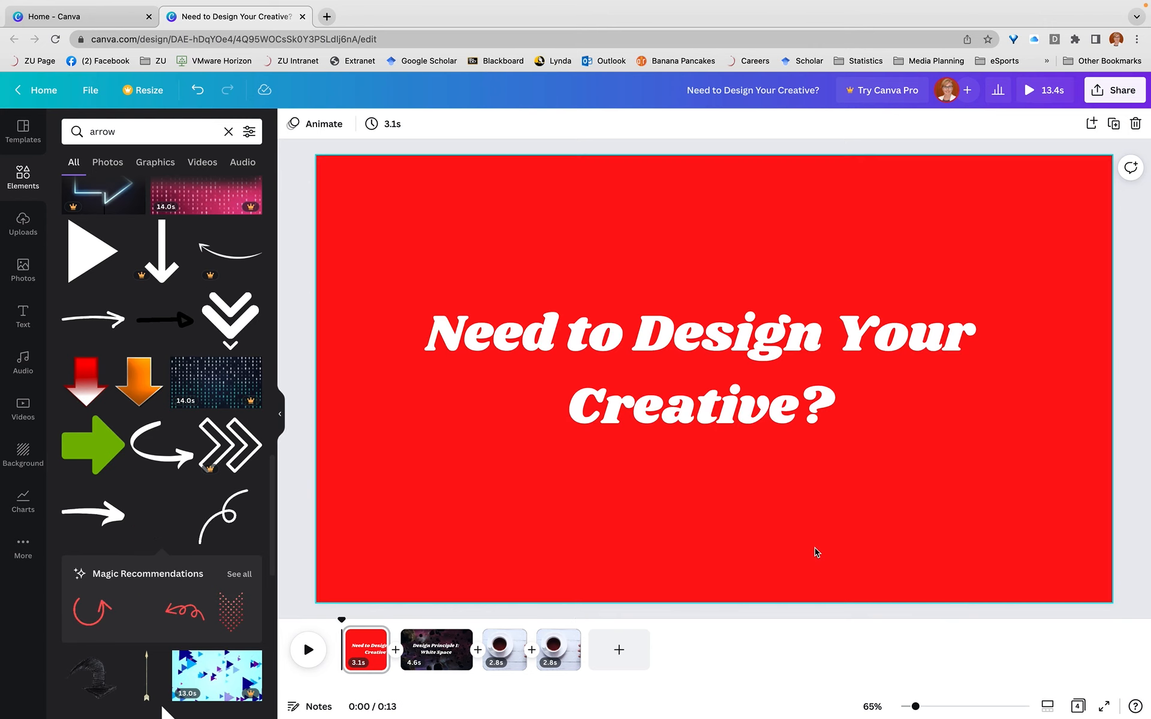
left_click(243, 165)
left_click(124, 132)
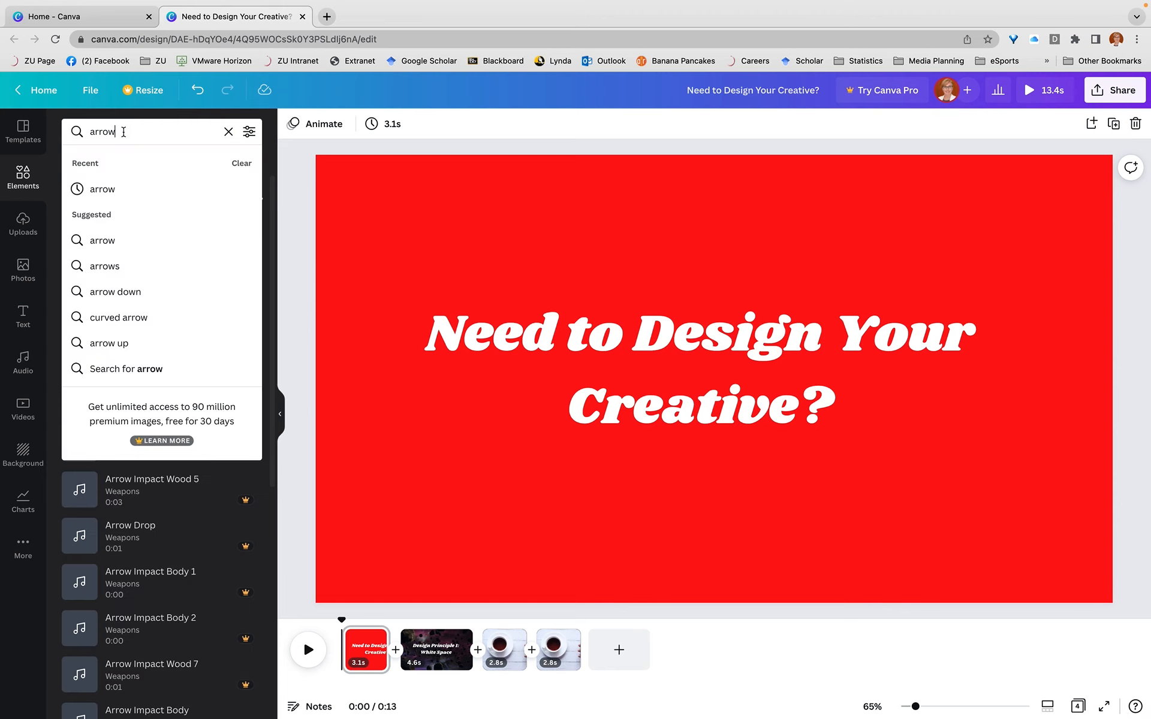
key("BackSpace")
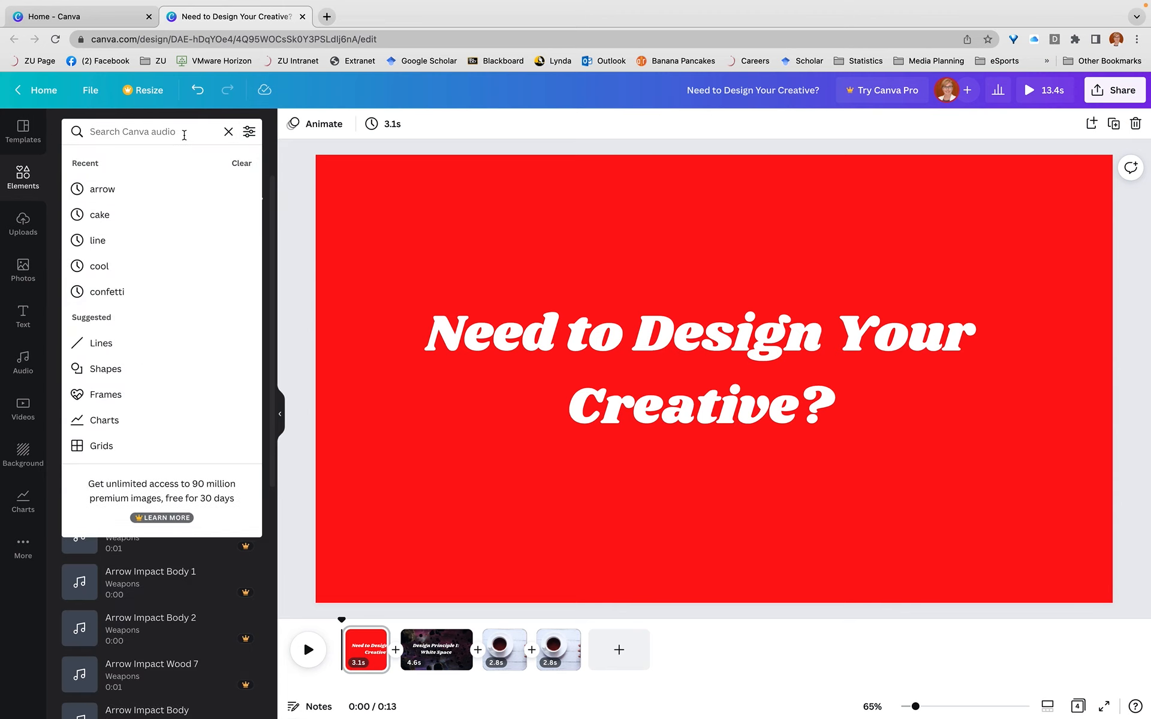
type("happy")
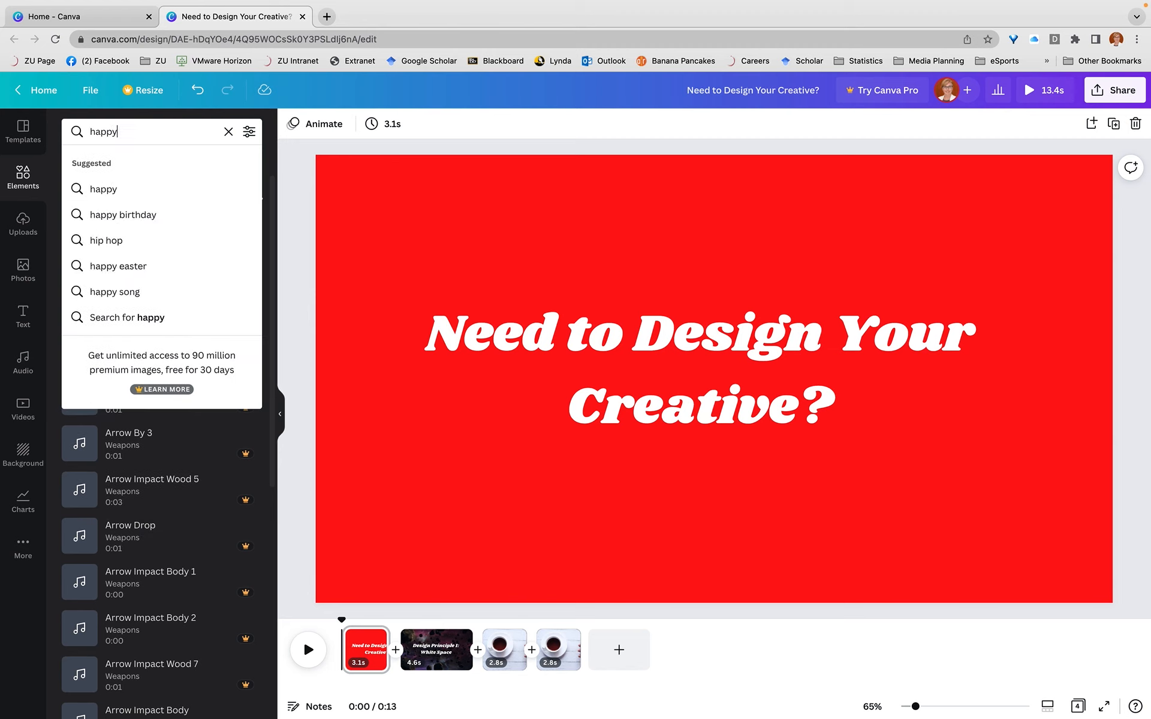
key("Return")
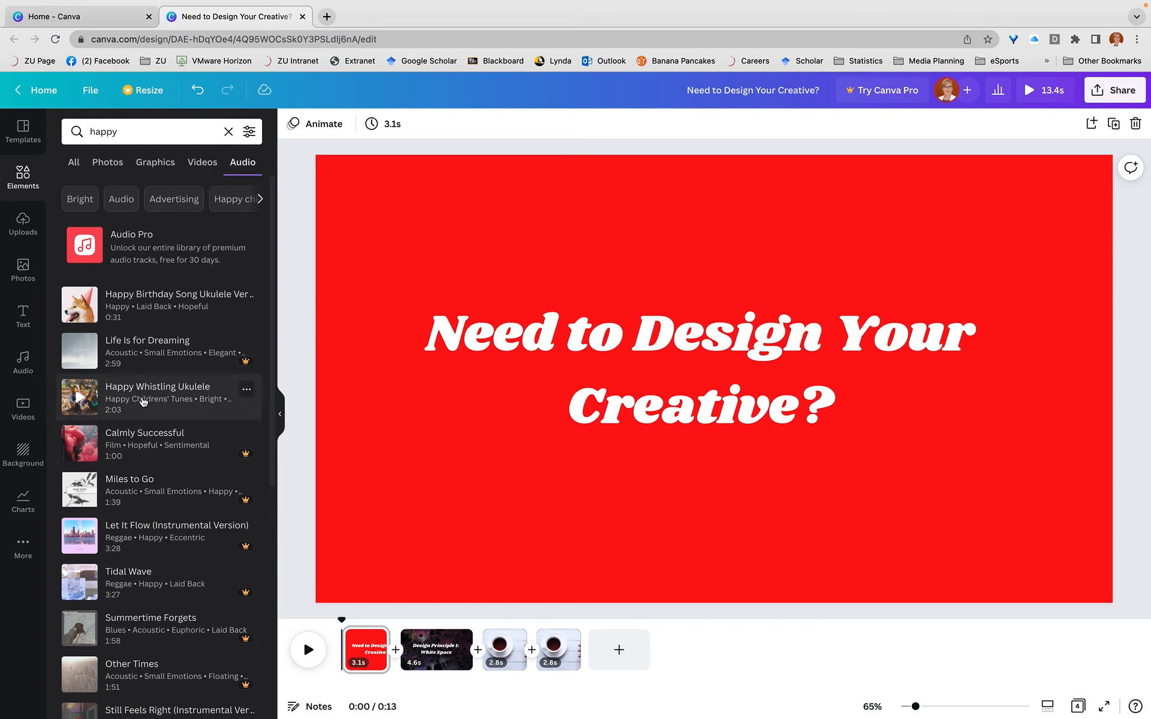
left_click_drag(144, 399, 359, 704)
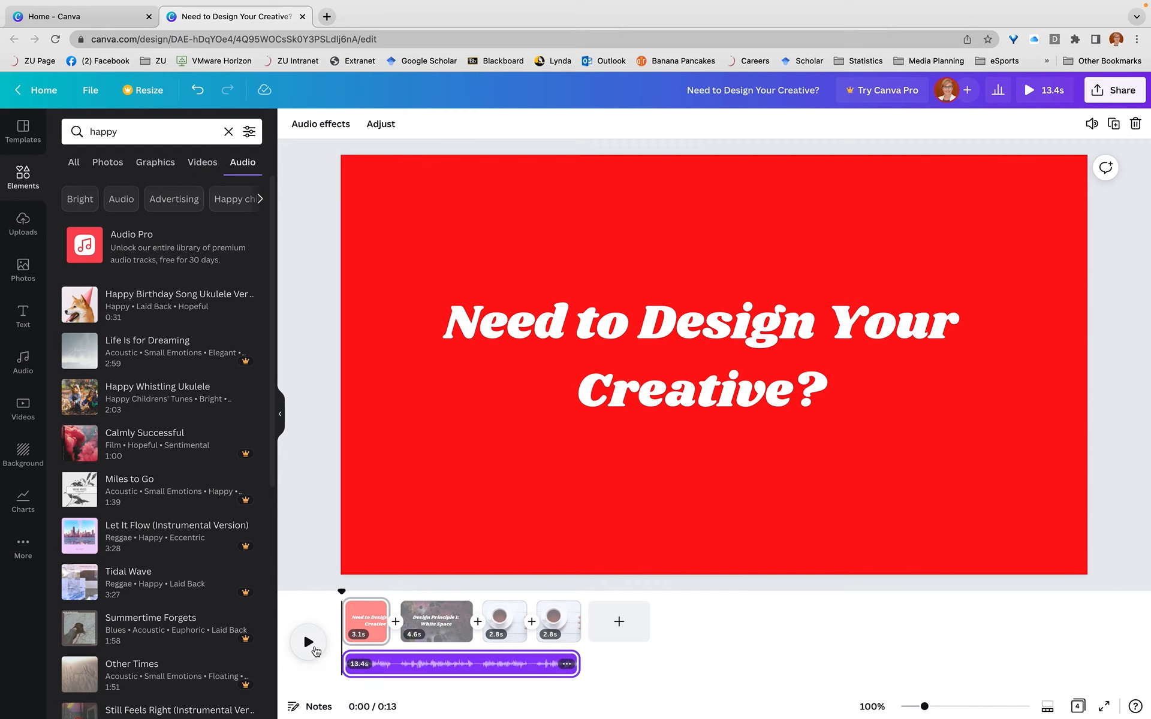
Play the video with its soundtrack, pause it on the third page, and view the uploaded images
left_click(307, 645)
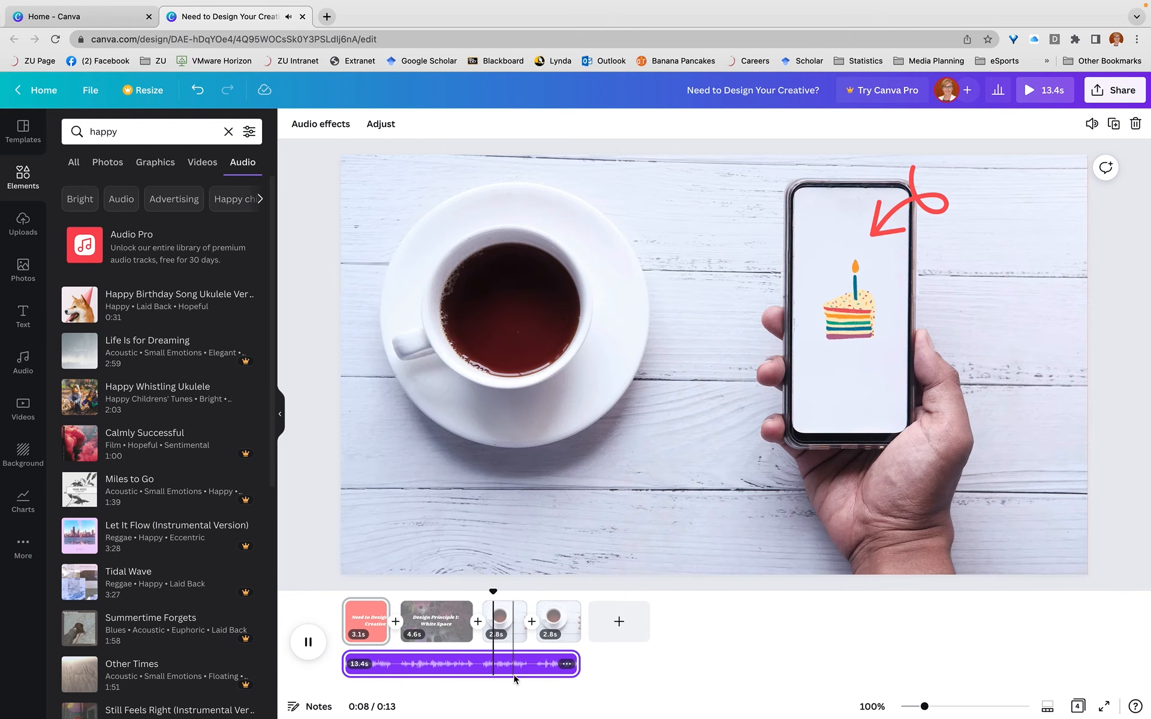
left_click(309, 633)
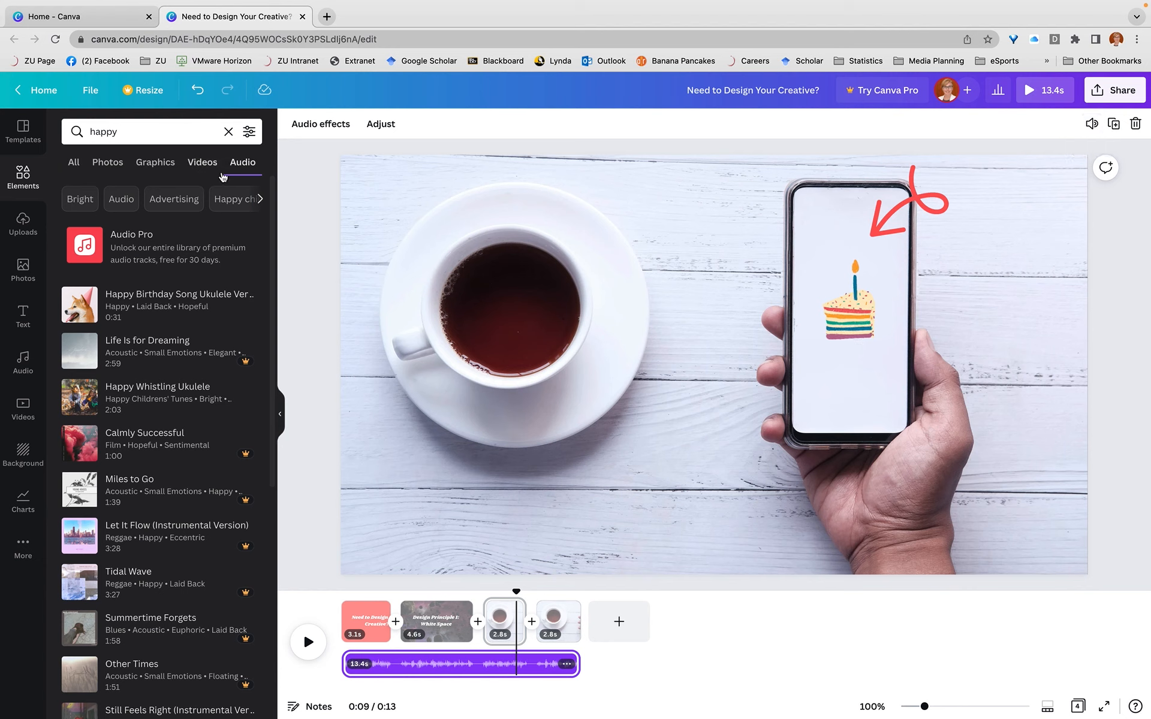
left_click(21, 234)
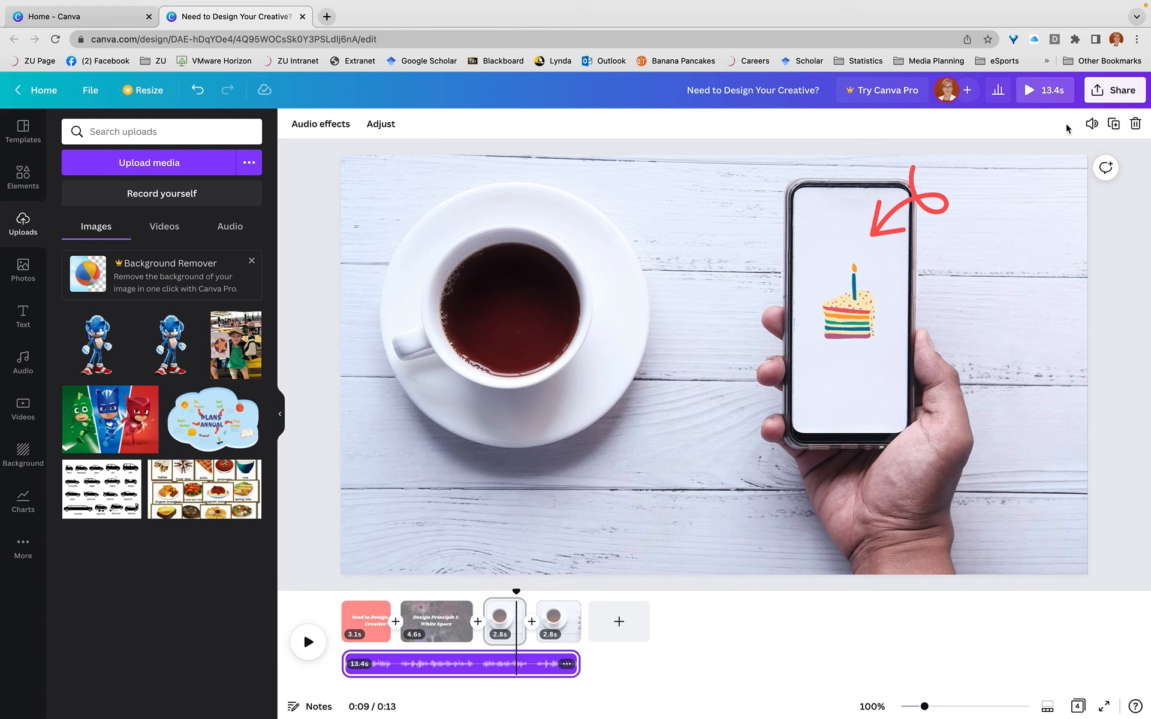
Open the recording studio for presenting and recording the design
left_click(1110, 93)
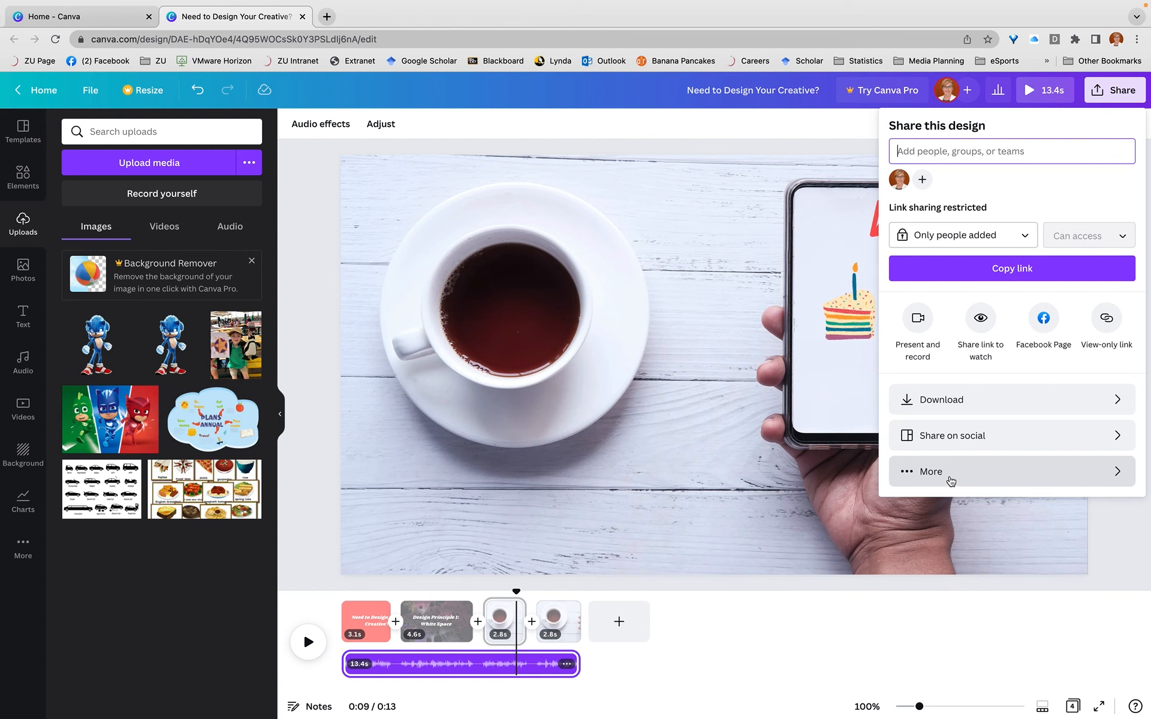
left_click(919, 328)
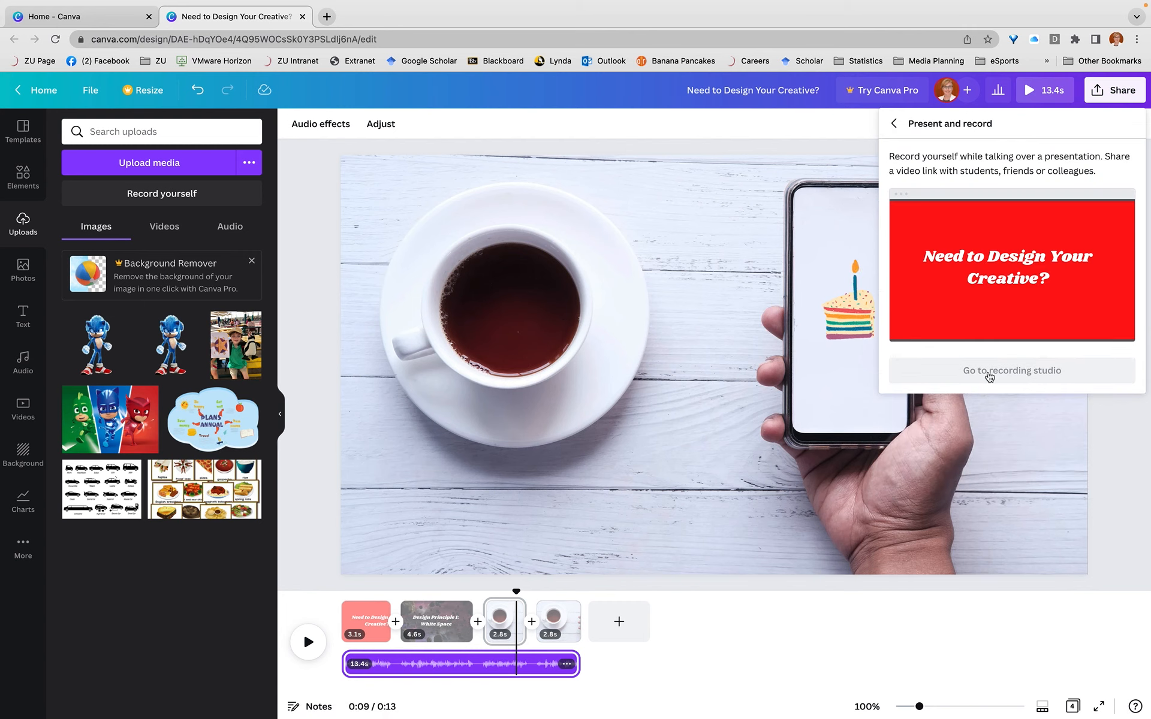
left_click(990, 373)
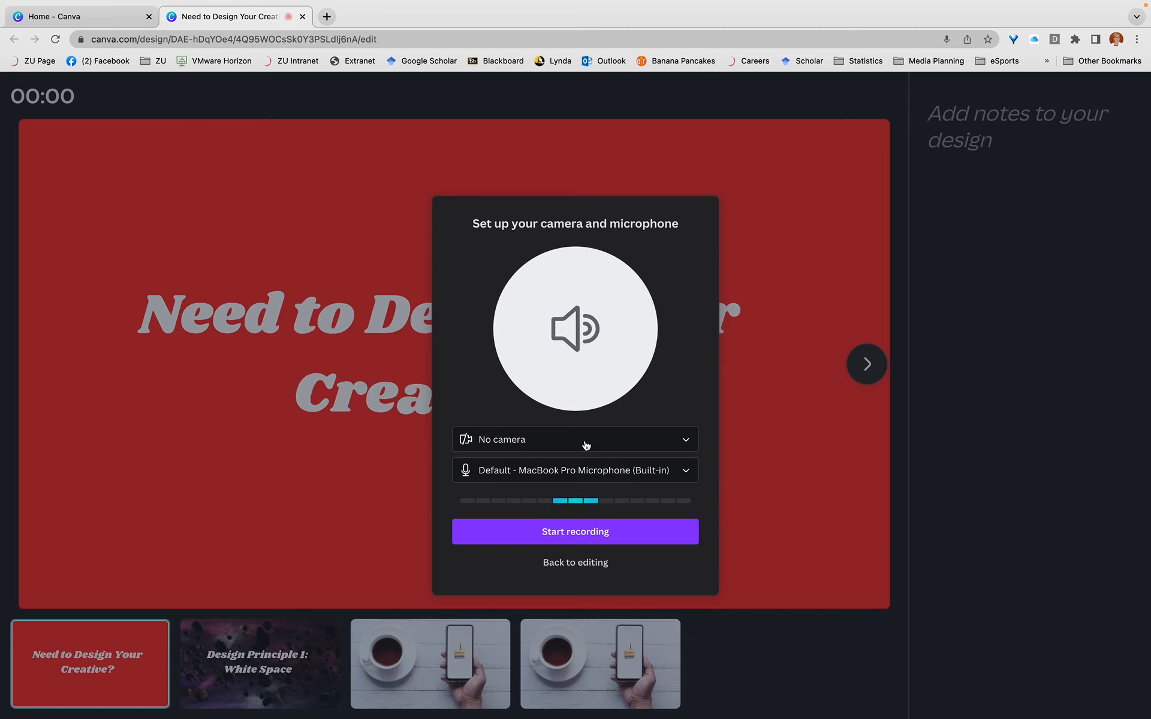
Try the built-in FaceTime HD Camera as the recording camera and switch back to No camera
left_click(583, 445)
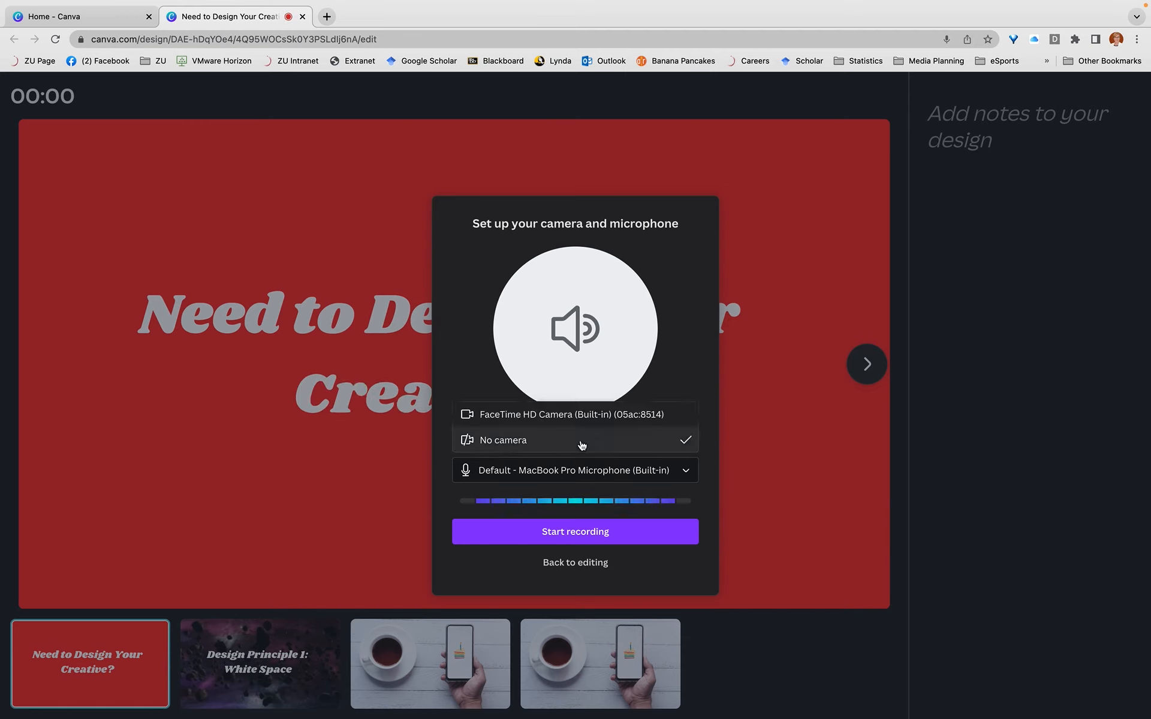
left_click(574, 415)
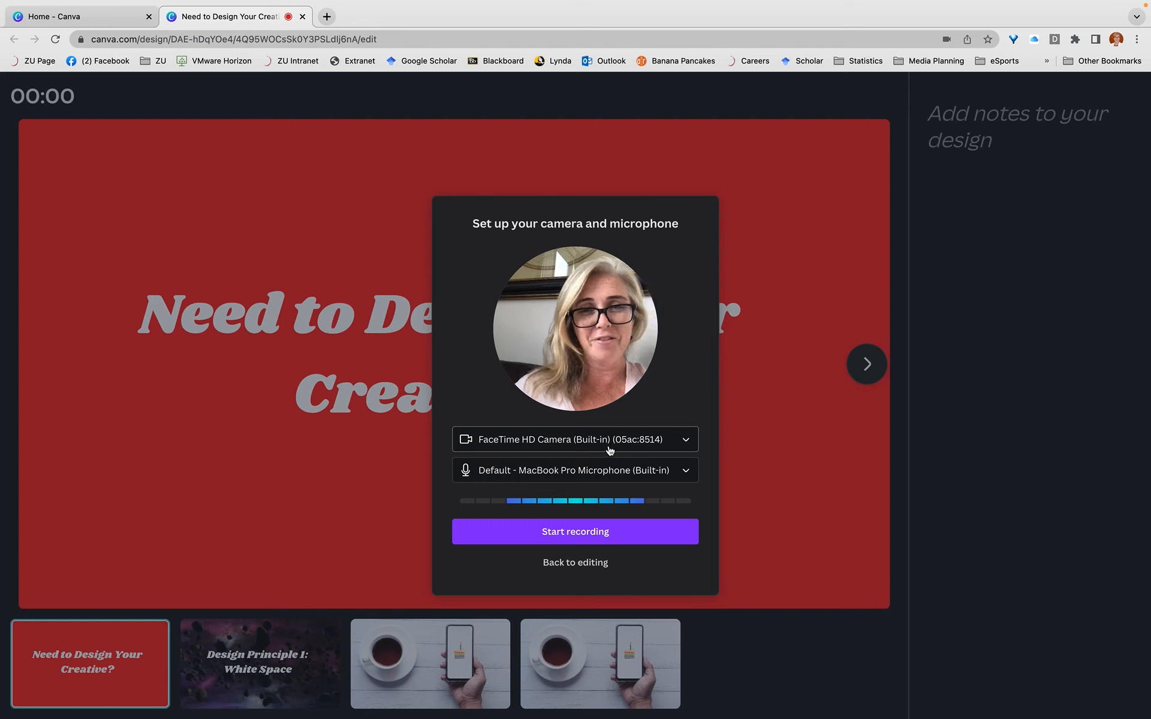
left_click(535, 448)
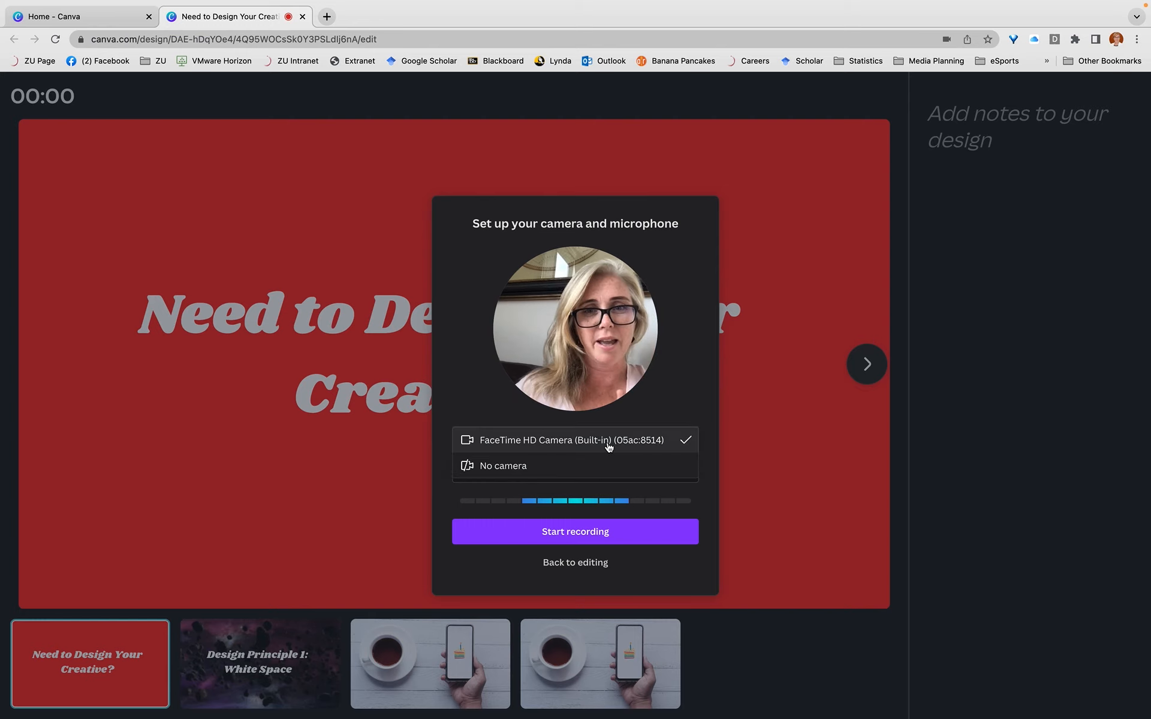
left_click(516, 470)
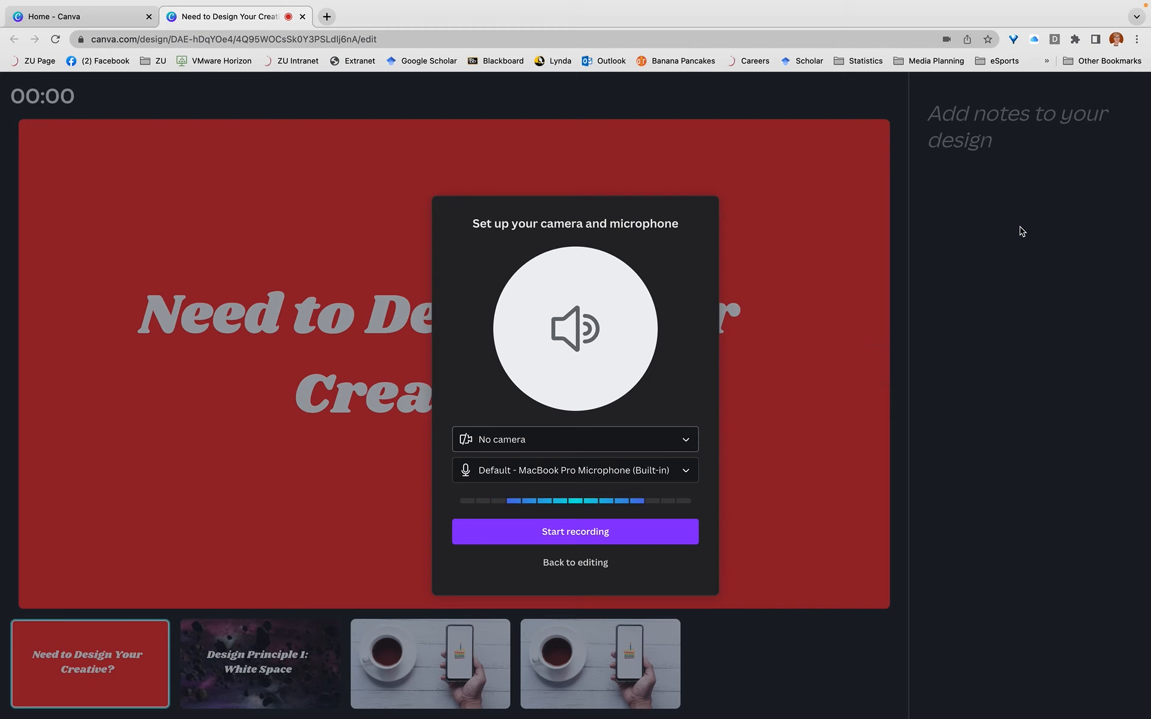
Record a microphone-only talk while going from the first page to the third and fourth, end the recording, and save and exit
left_click(581, 537)
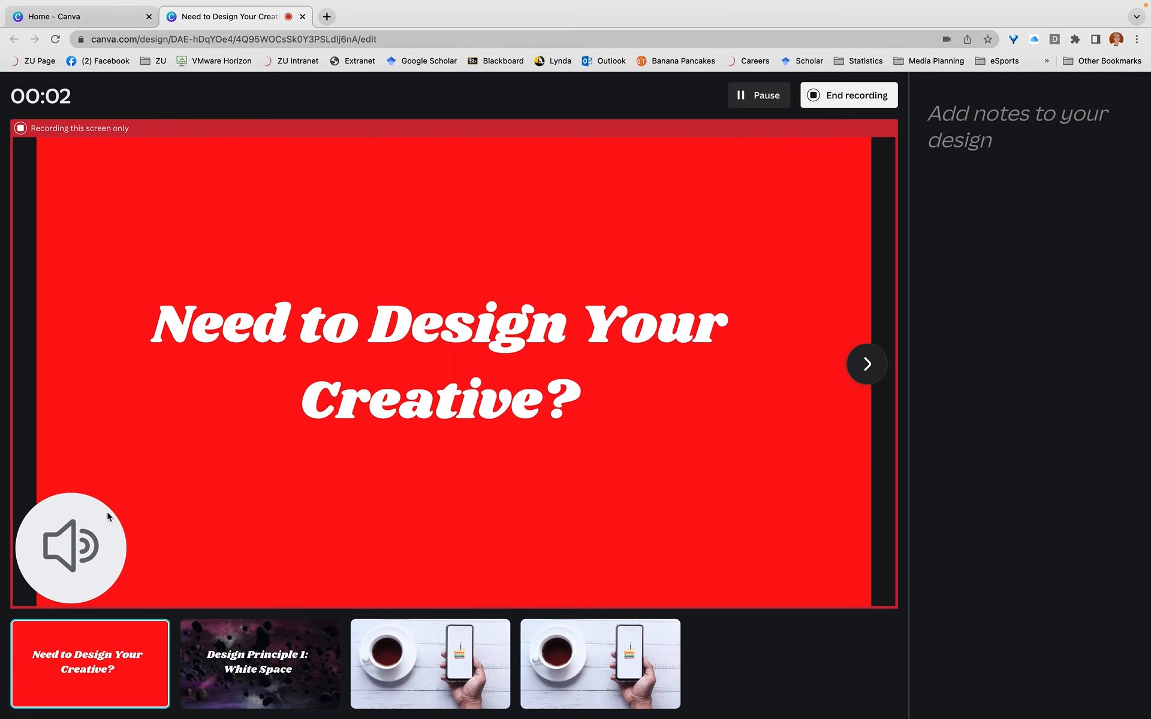
left_click(479, 684)
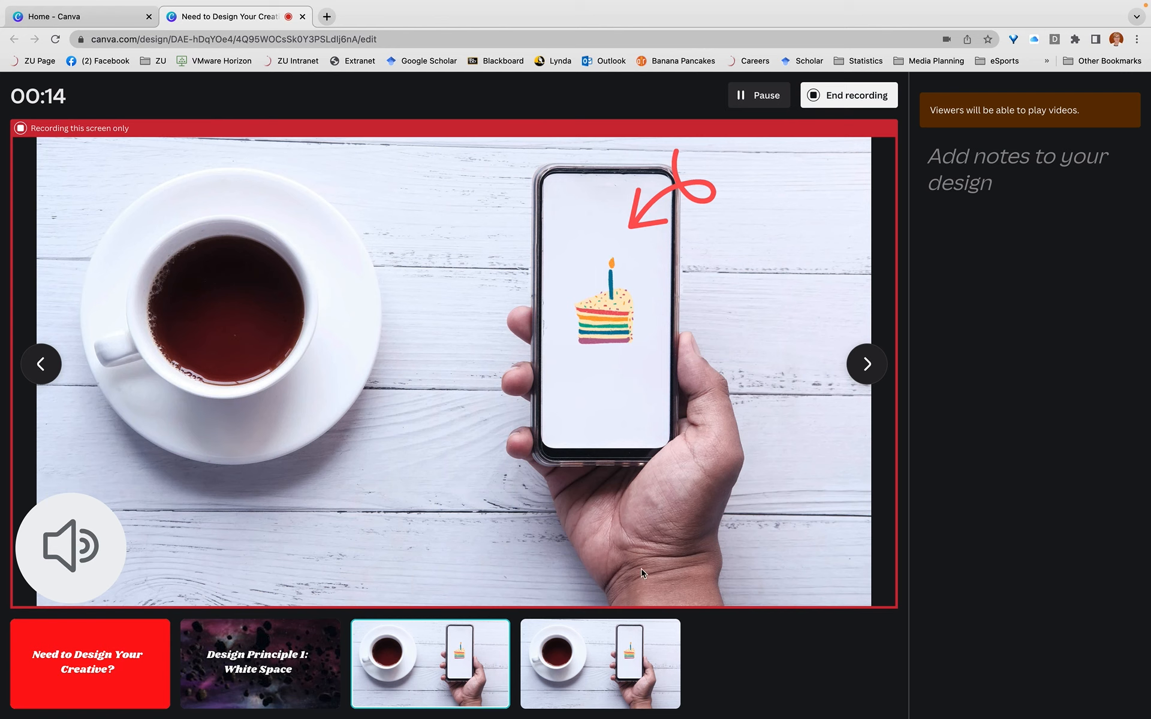
key("Right")
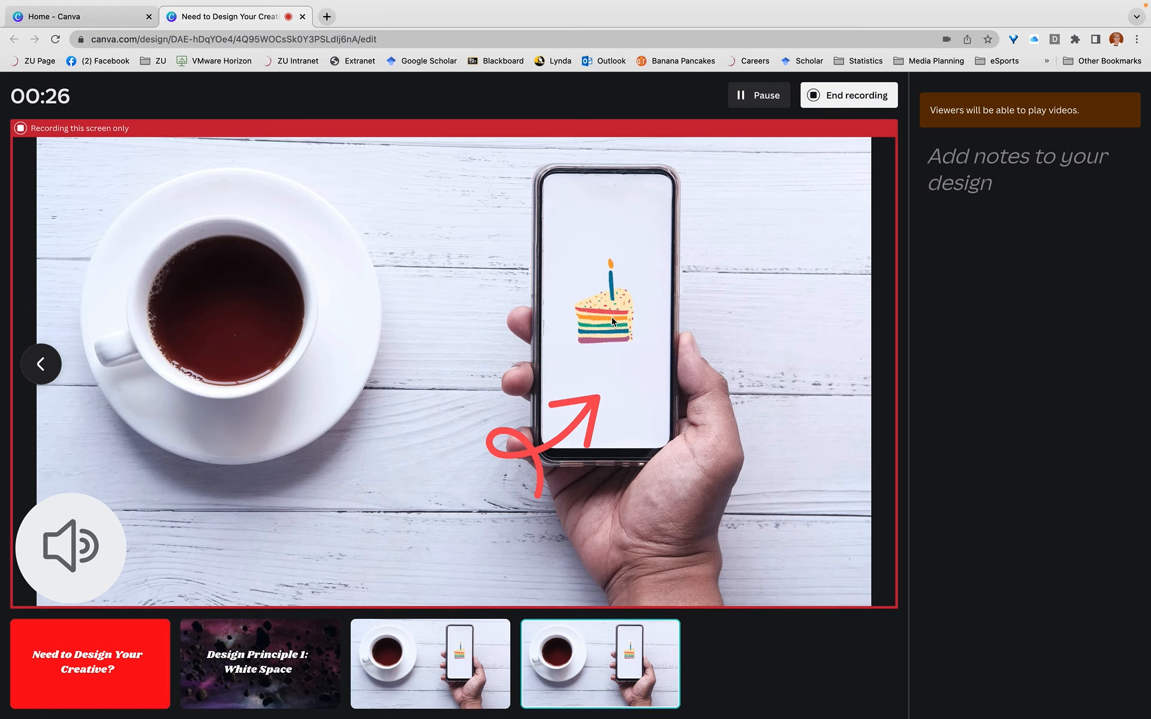
left_click(815, 96)
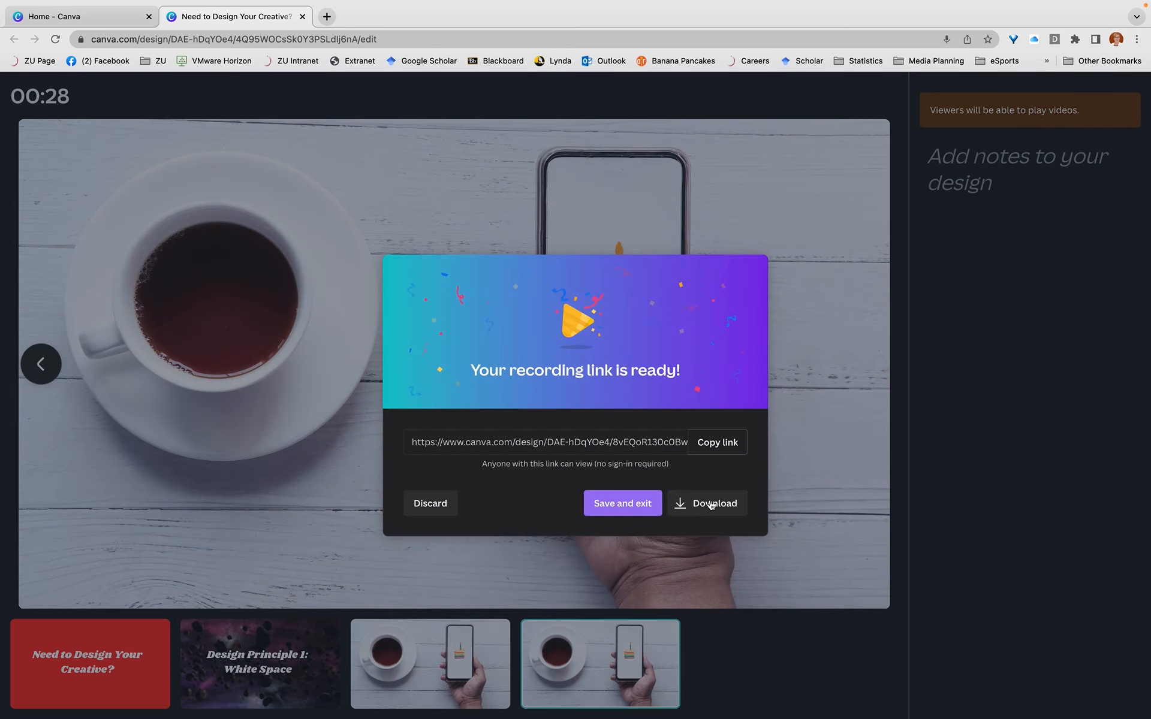
left_click(638, 508)
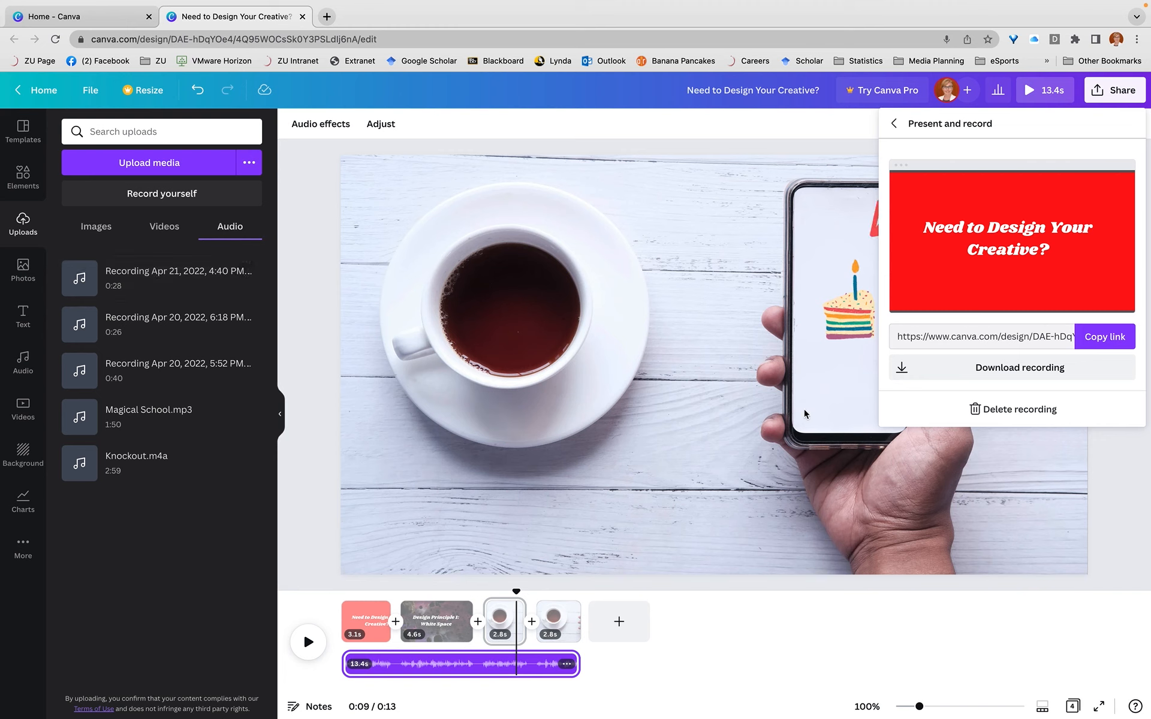
Add the uploaded audio Recording Apr 21, 2022, 4:40 PM to the timeline below the music from the third page and play the video
left_click(895, 124)
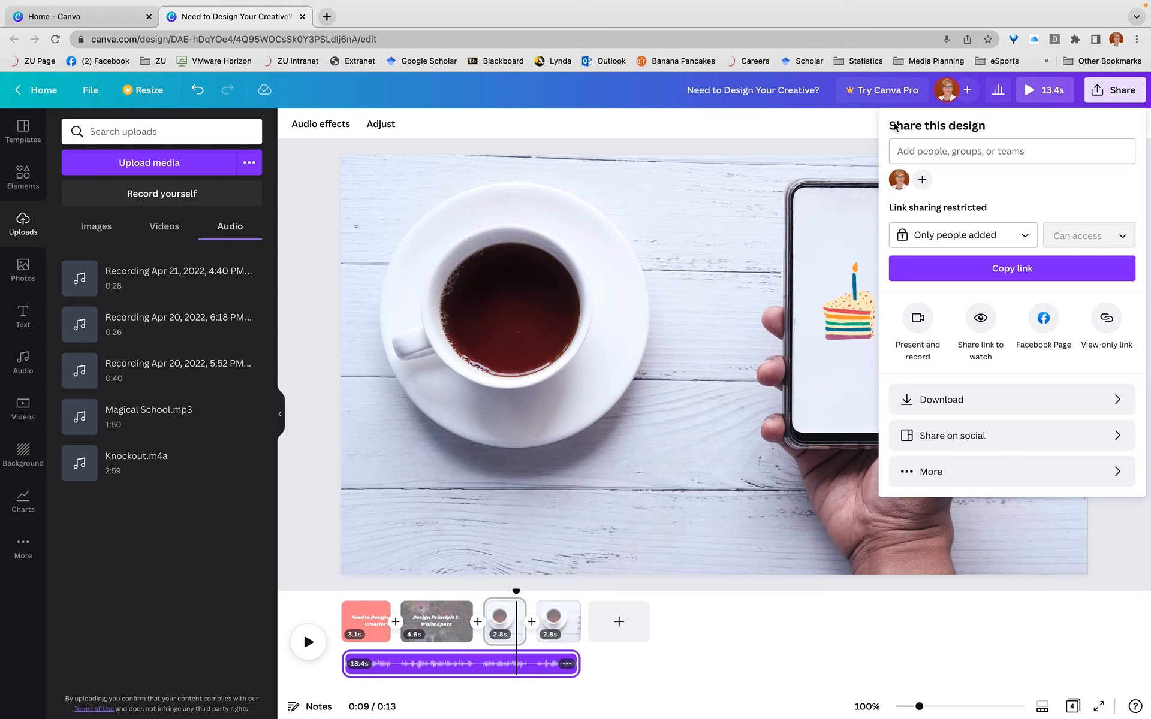
left_click(819, 134)
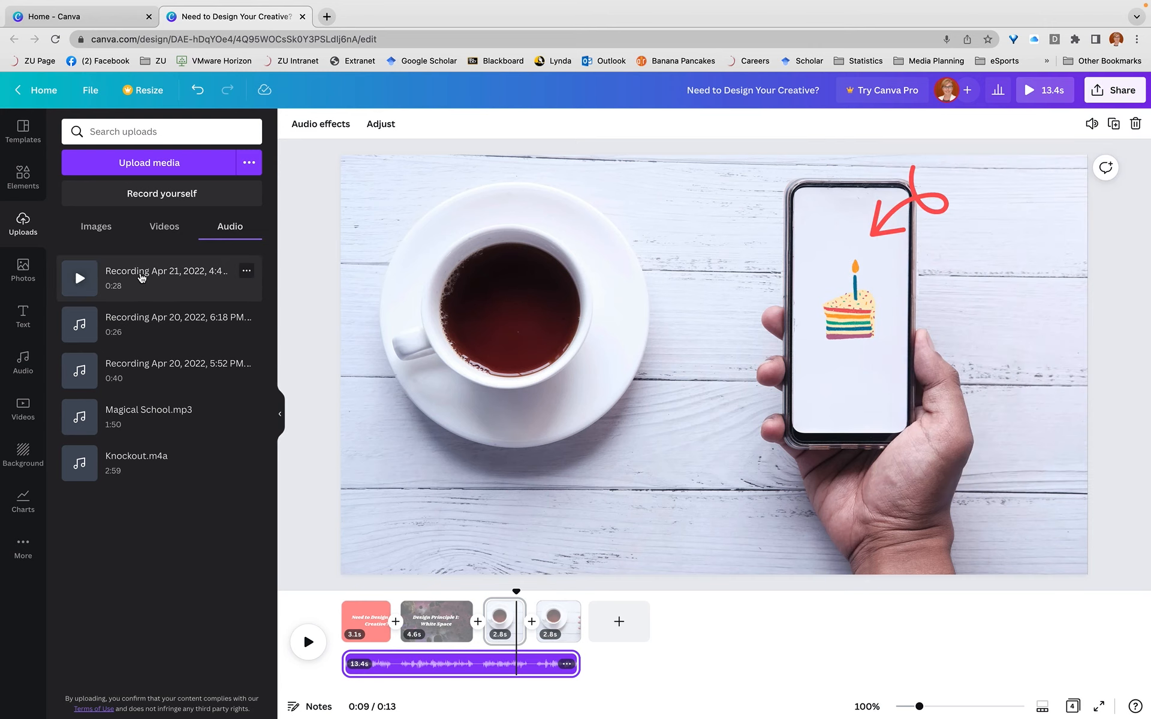
left_click_drag(179, 305, 366, 683)
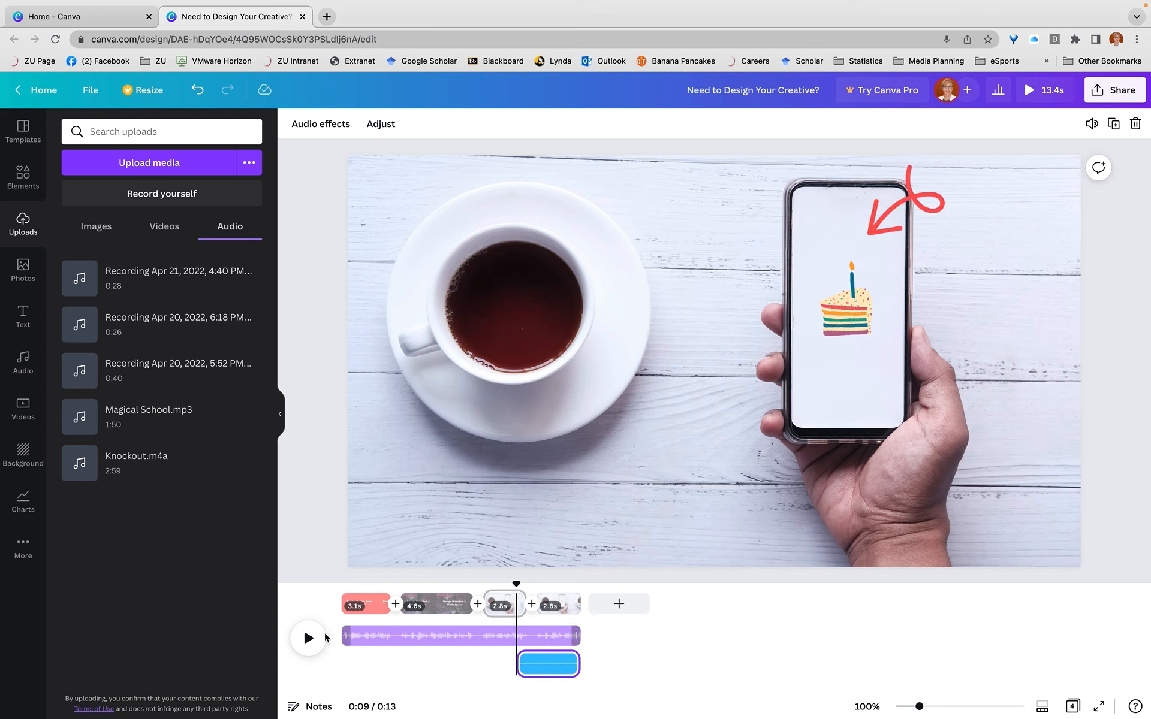
left_click(310, 639)
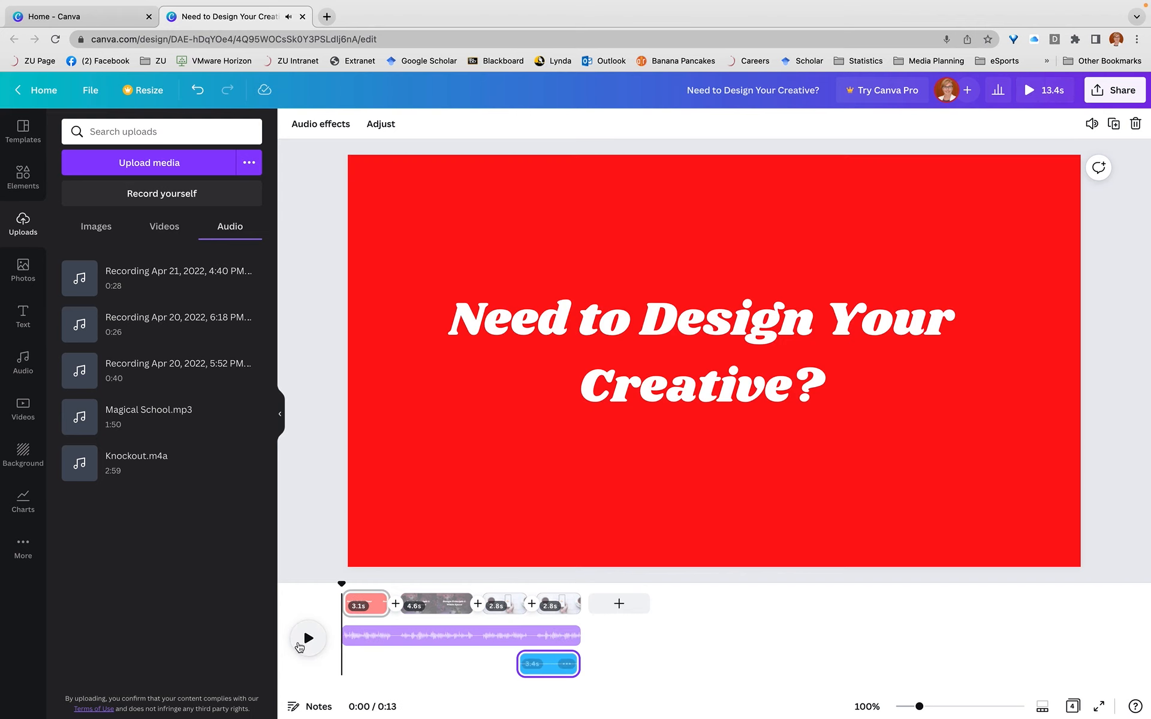
left_click(308, 638)
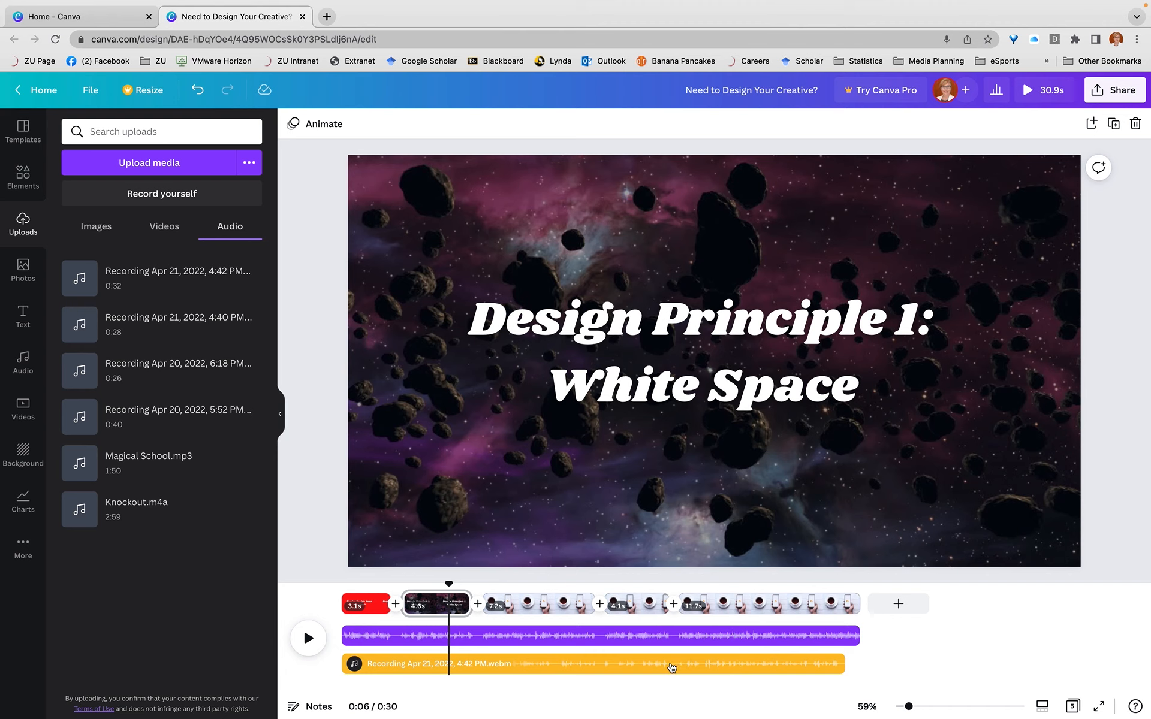
Play the video from the start to check the music against the voice recording, and pause on the second page
left_click_drag(449, 586, 339, 586)
left_click(309, 652)
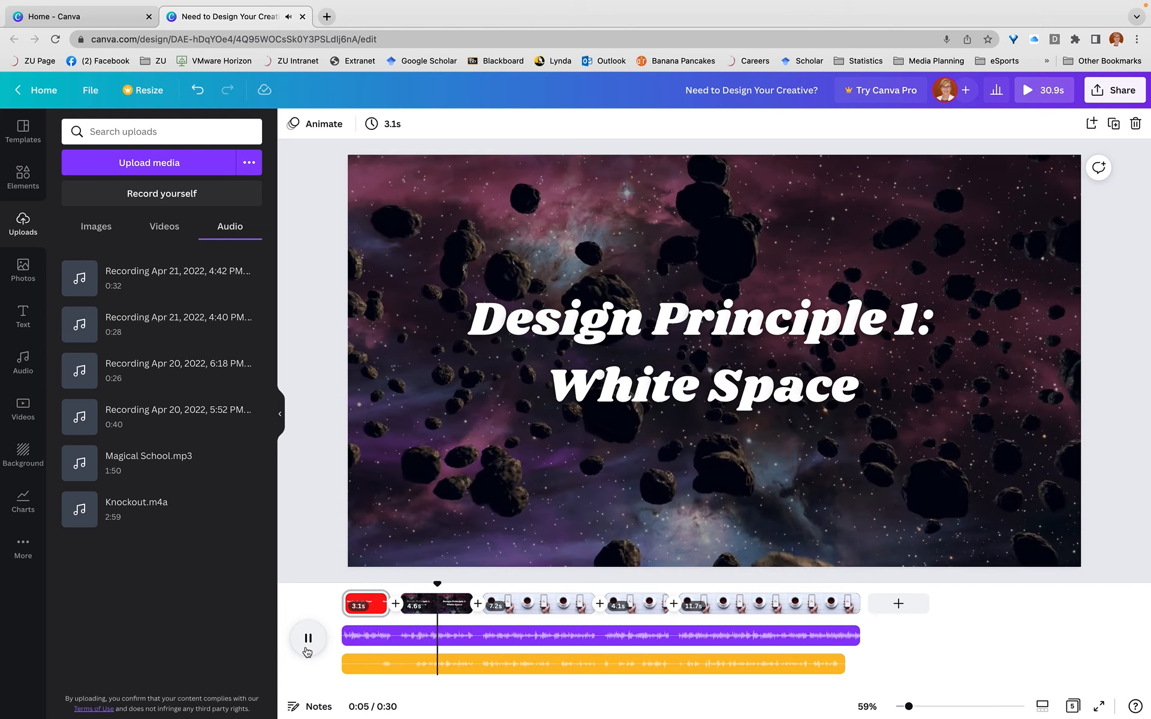
left_click(307, 652)
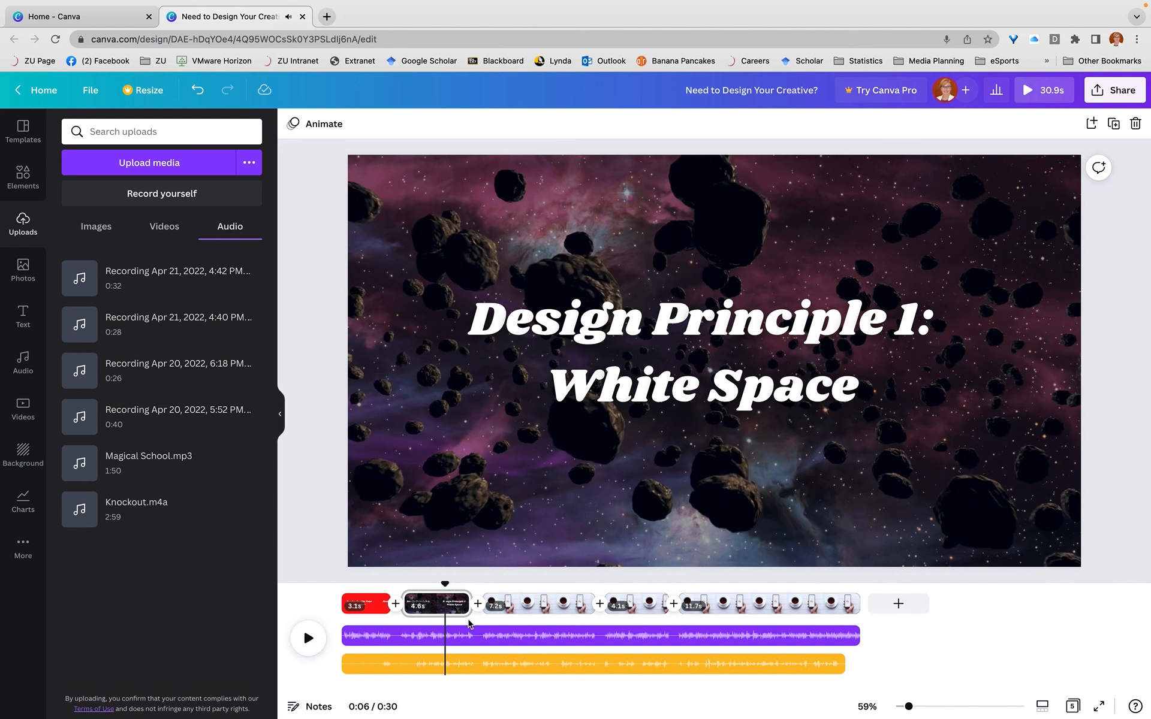
Lower the volume of the Happy Whistling Ukulele track to 40
left_click(474, 637)
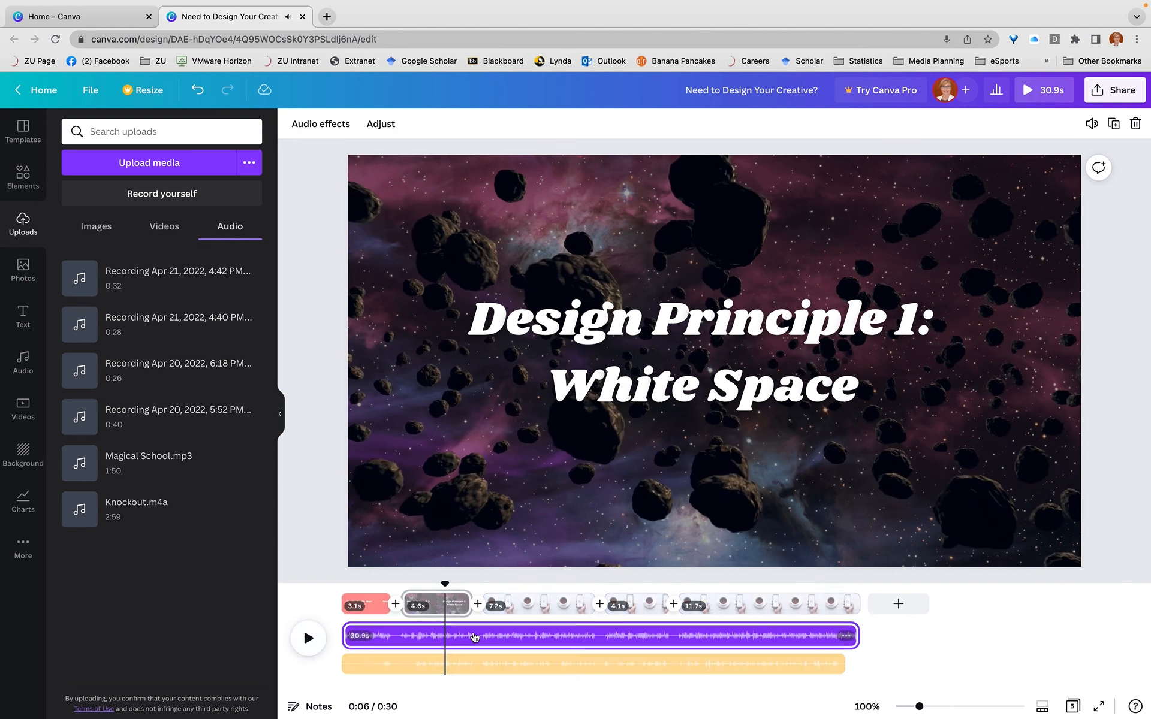
left_click(1091, 124)
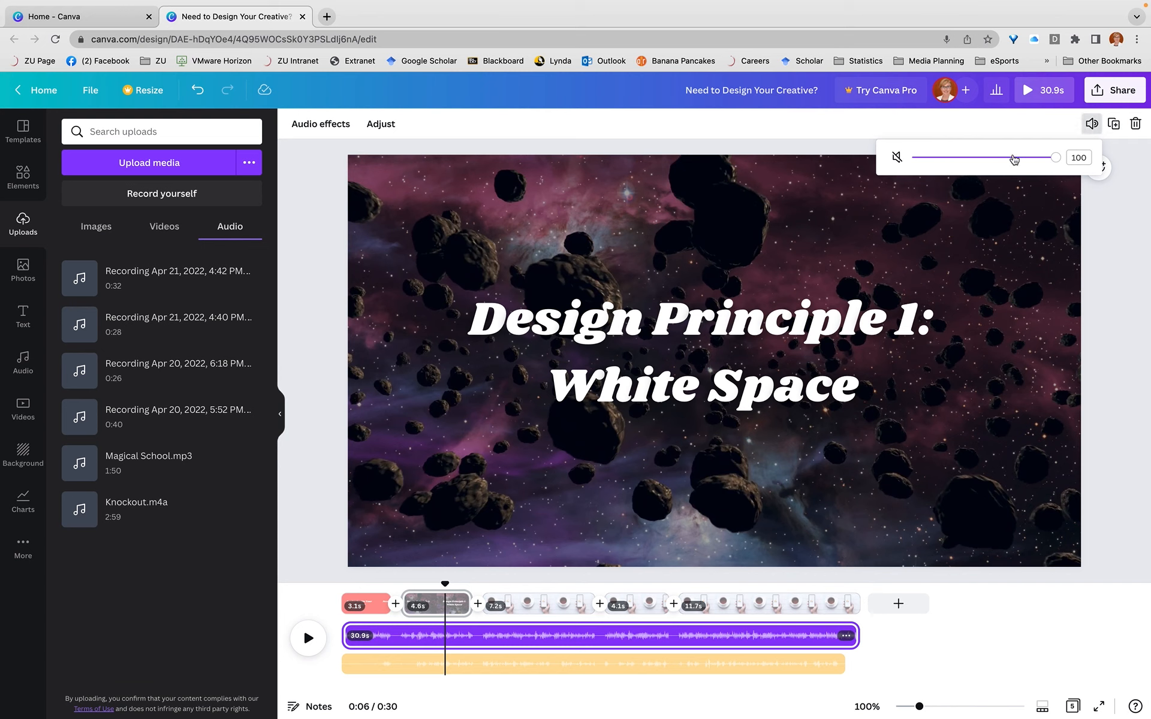
left_click_drag(1056, 161, 971, 168)
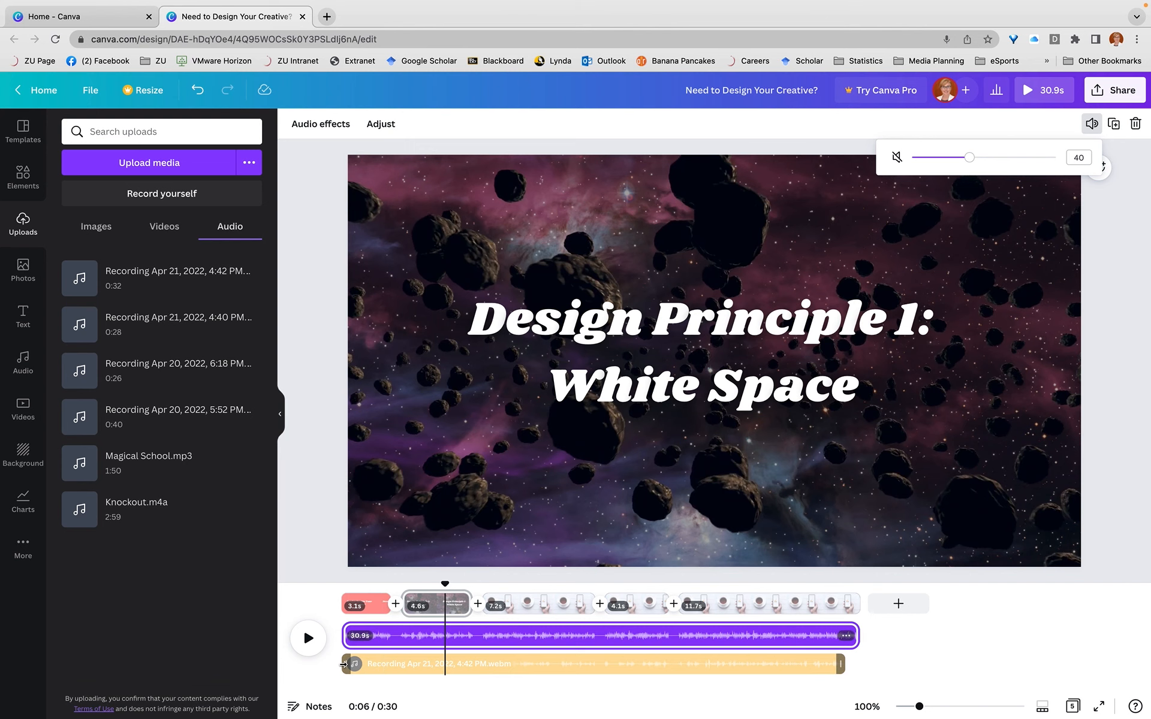
Trim the start of the Happy Whistling Ukulele track to the beginning of the second page, keeping the voice recording at full length
left_click(346, 664)
left_click_drag(346, 664, 403, 663)
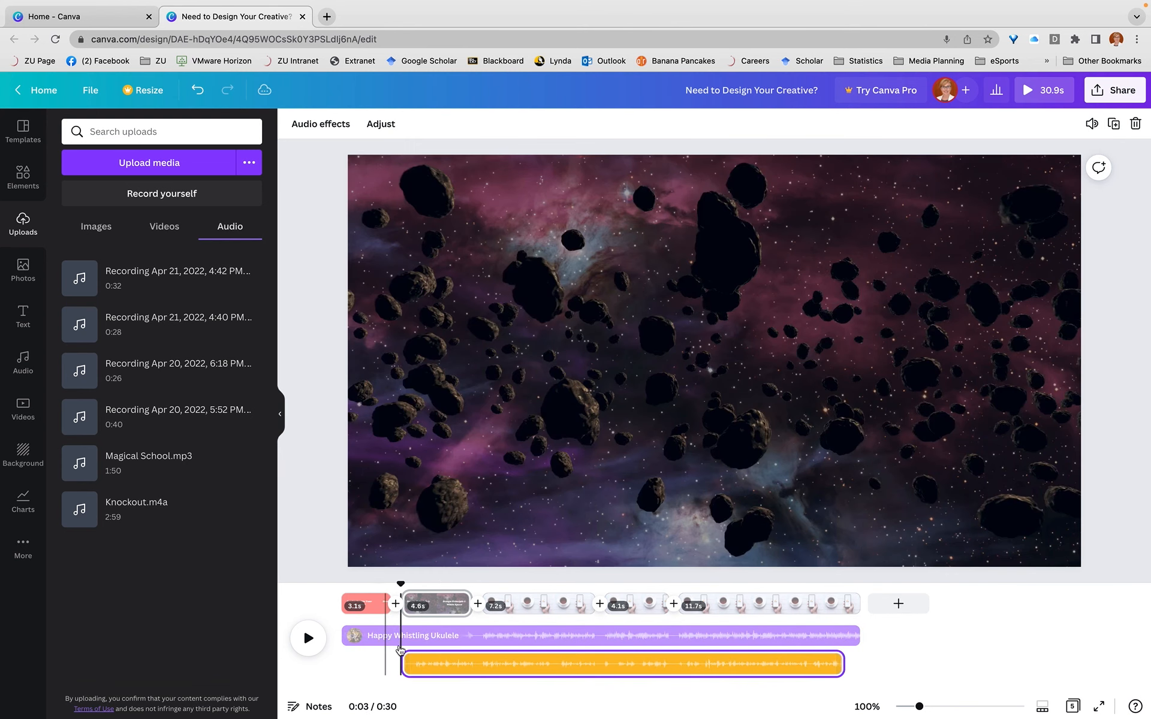
left_click_drag(402, 664, 400, 635)
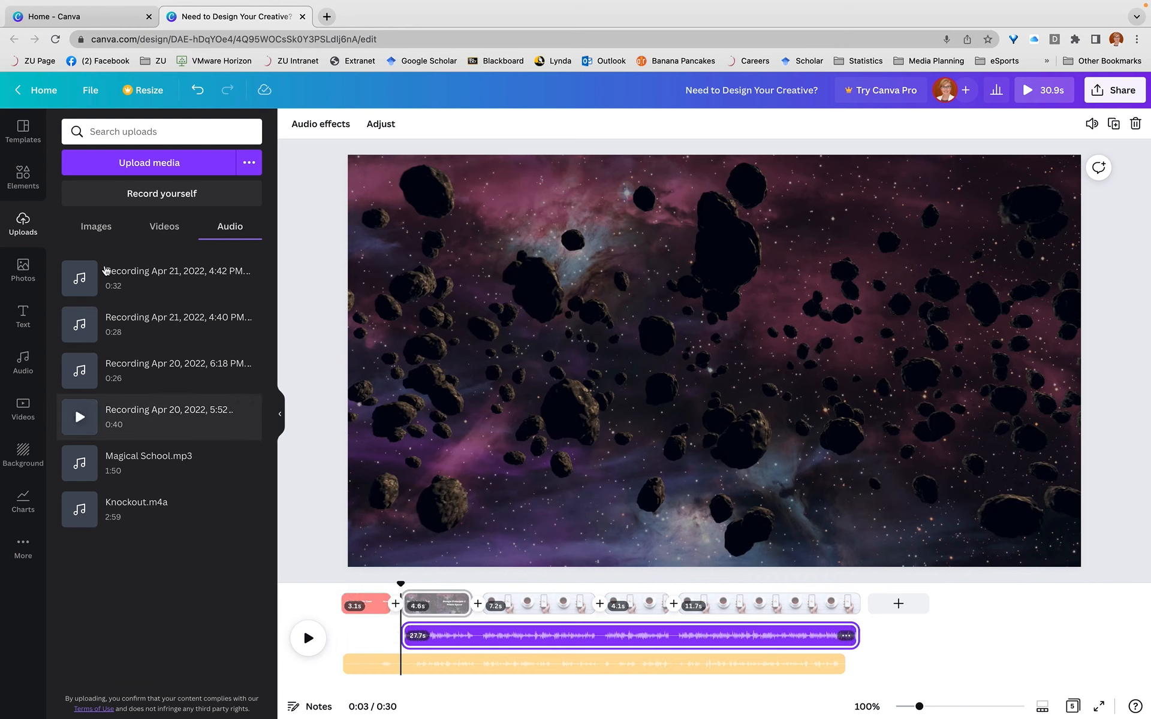
left_click(108, 133)
key("Return")
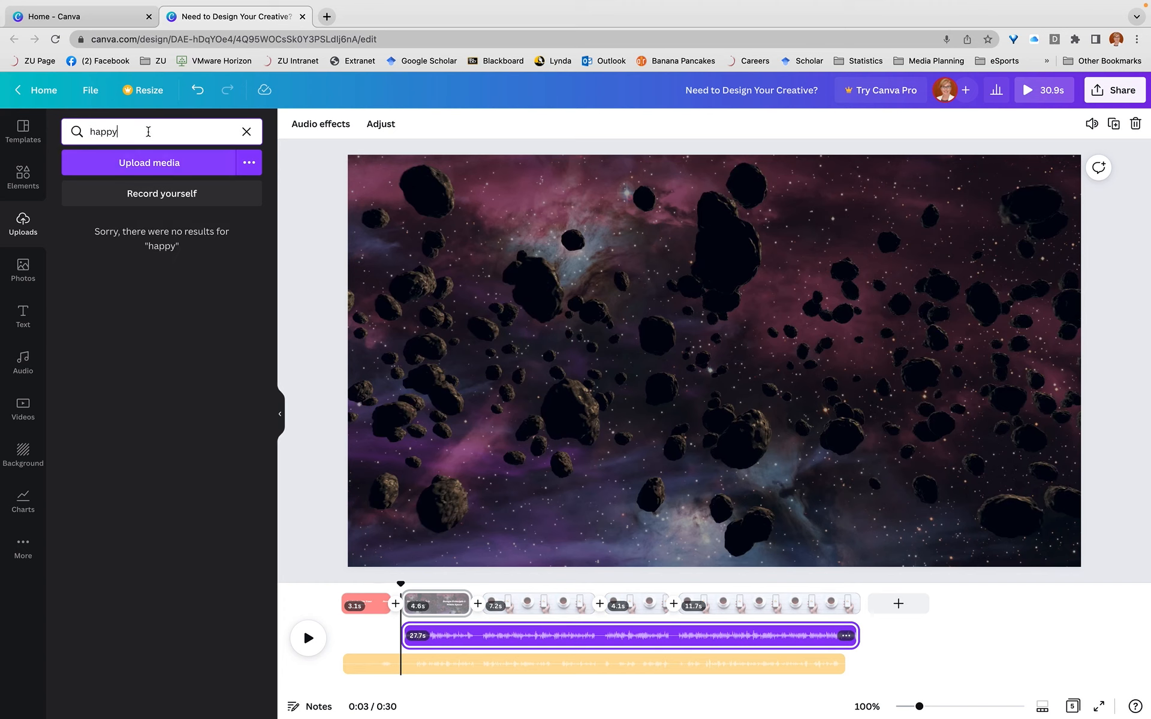
left_click(247, 133)
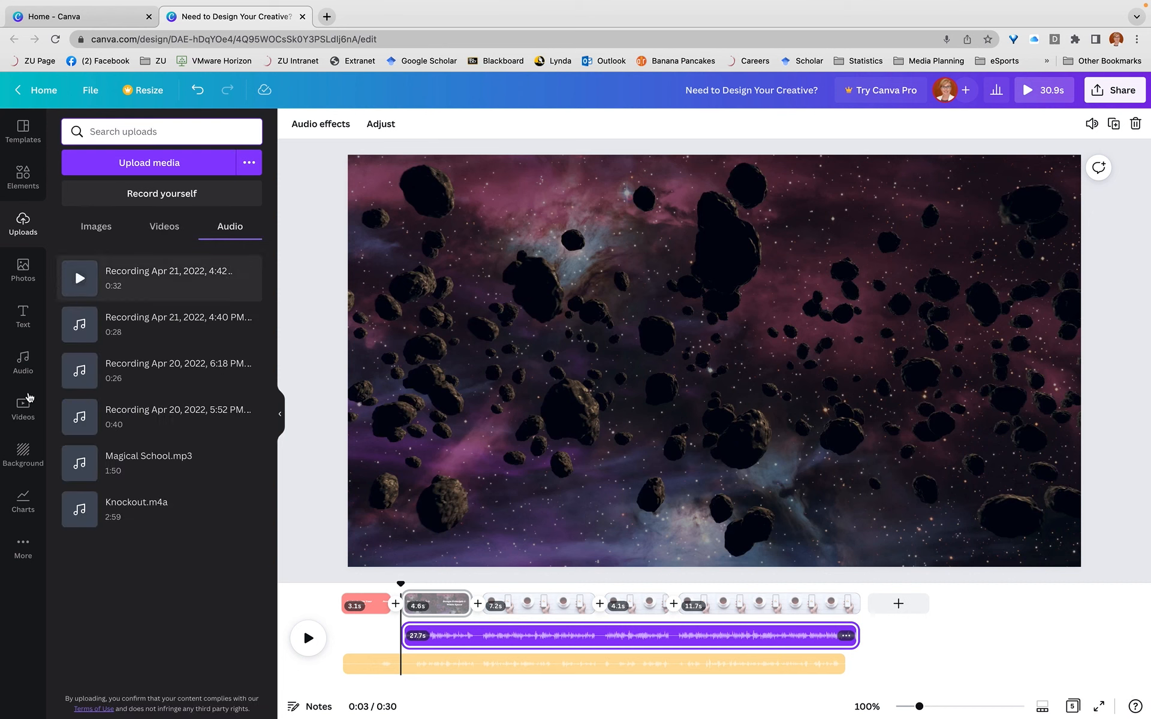
Add a second Happy Whistling Ukulele clip from the Happy audio category at the video's start and shorten it to 3.2 s
left_click(19, 367)
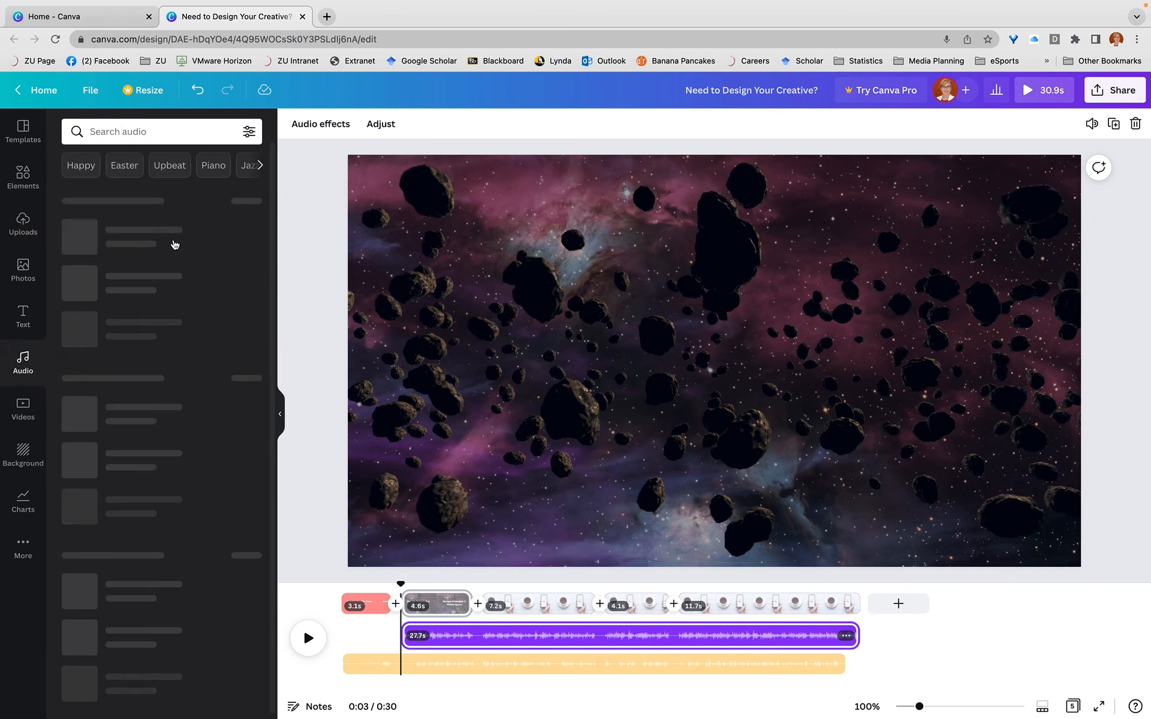
left_click(81, 167)
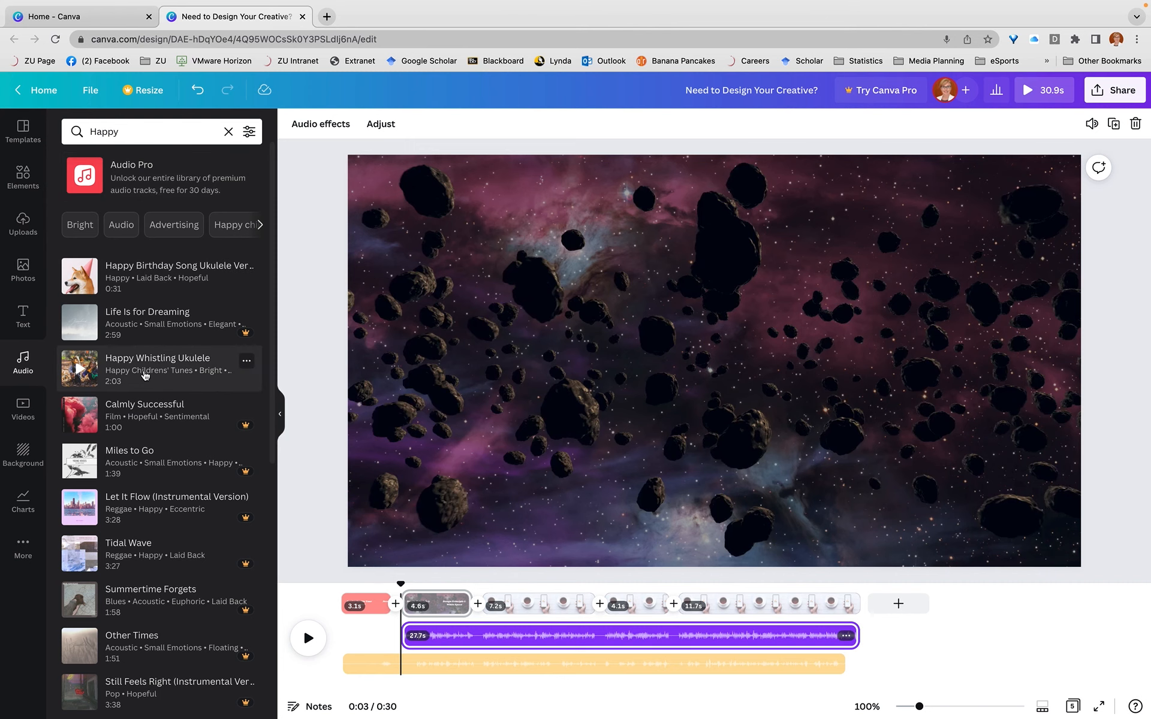
left_click_drag(205, 402, 367, 617)
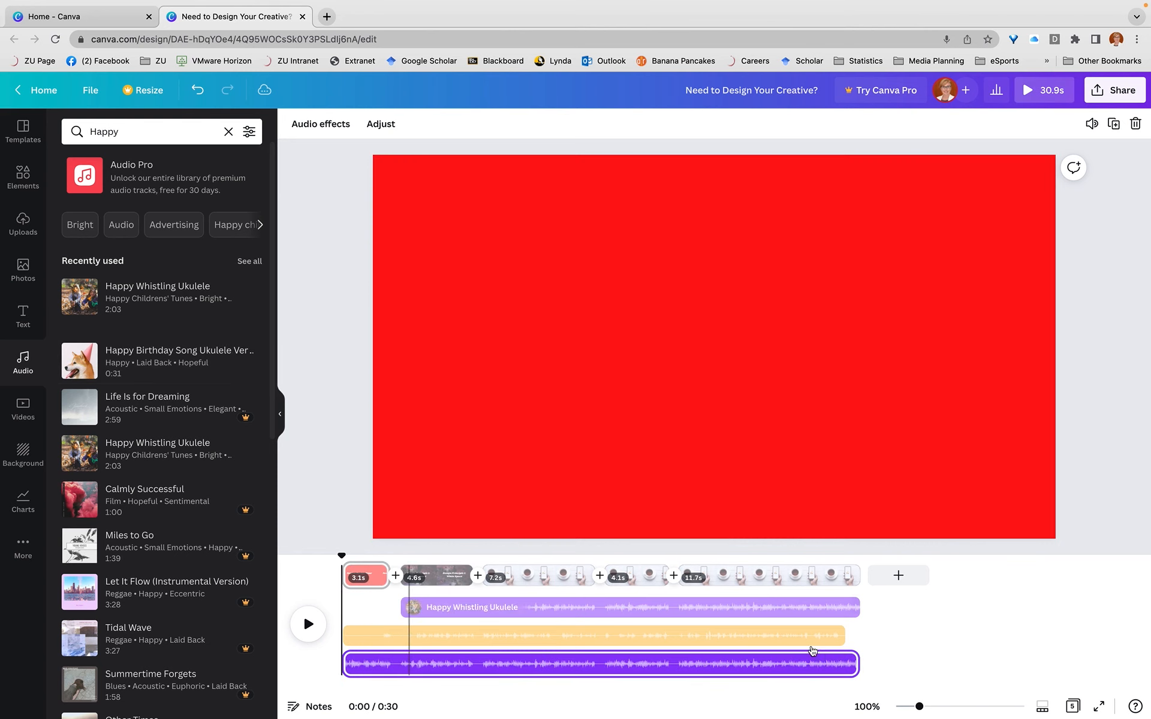
left_click_drag(859, 659, 381, 666)
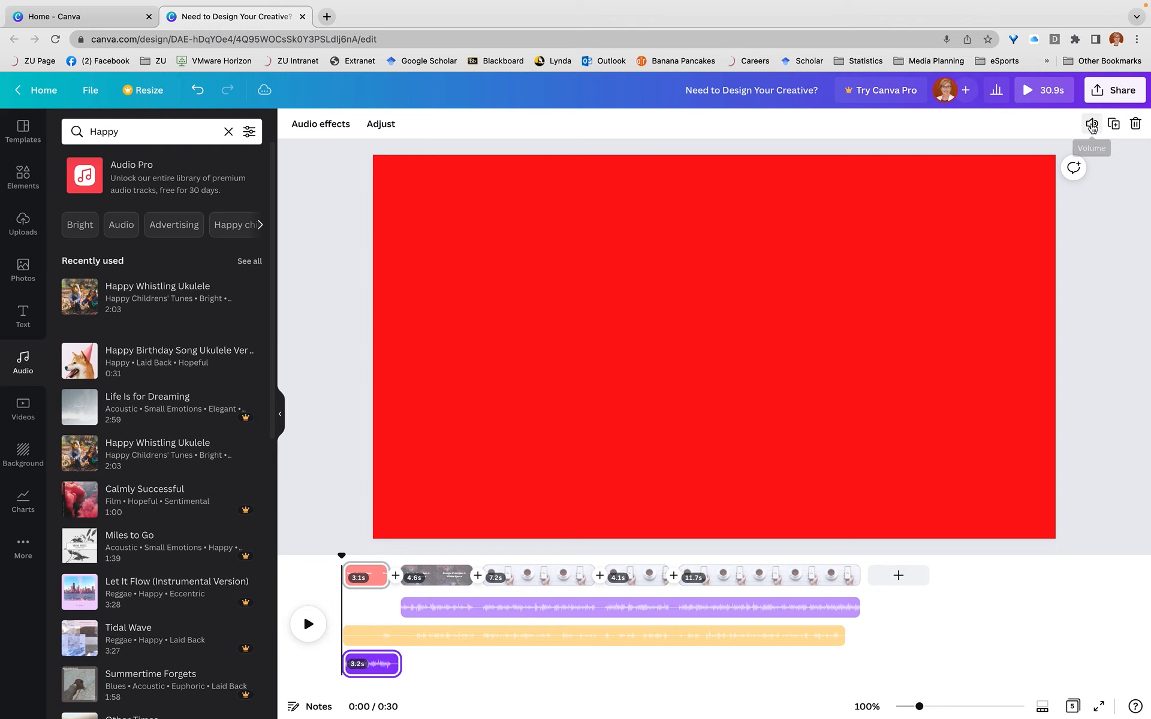
Check the volume of the short opening ukulele clip and the longer one, and play the video from the beginning
left_click(1092, 125)
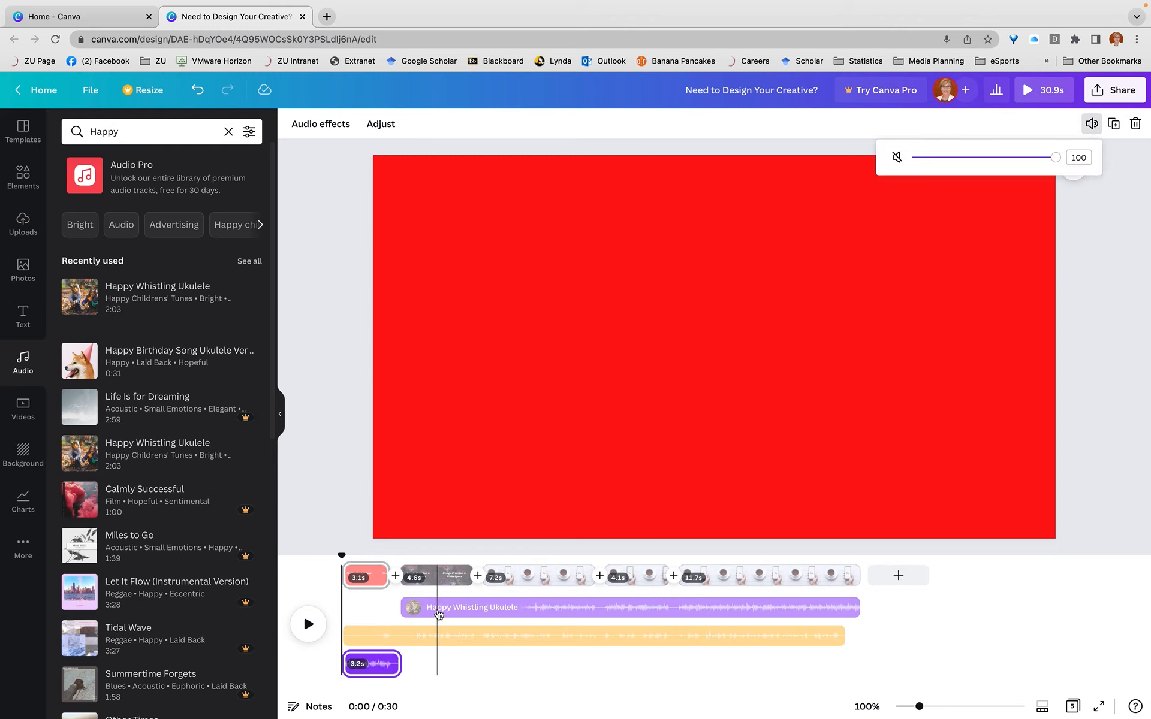
left_click(437, 608)
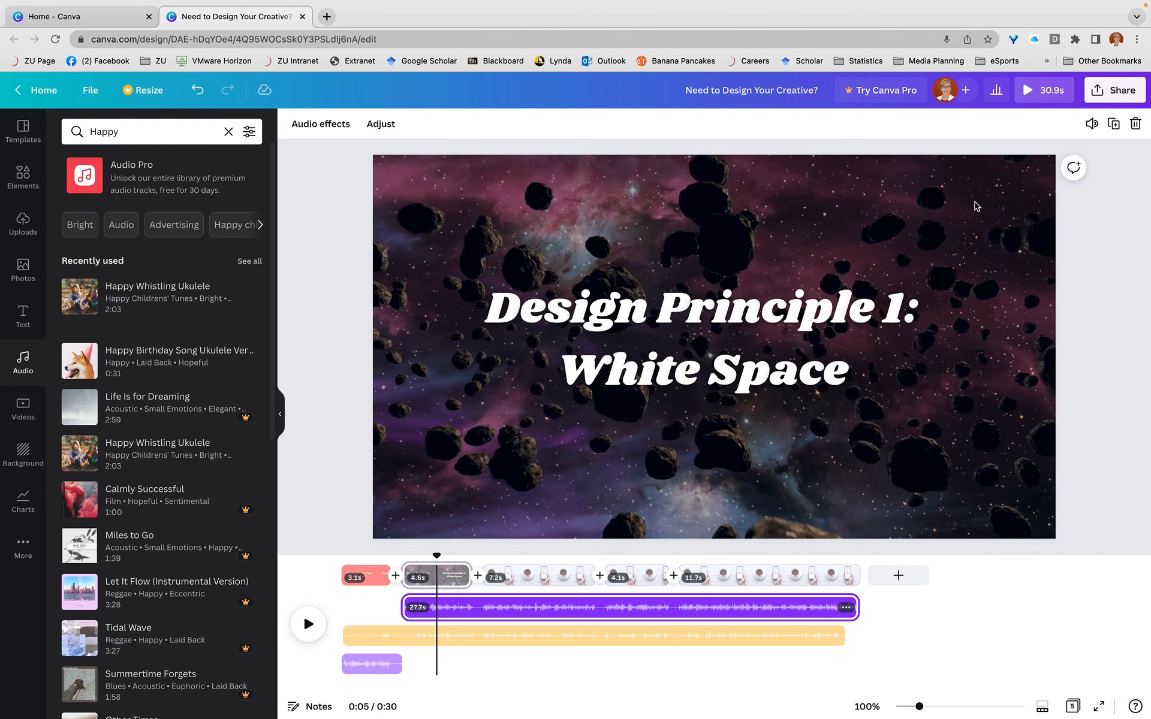
left_click(1090, 125)
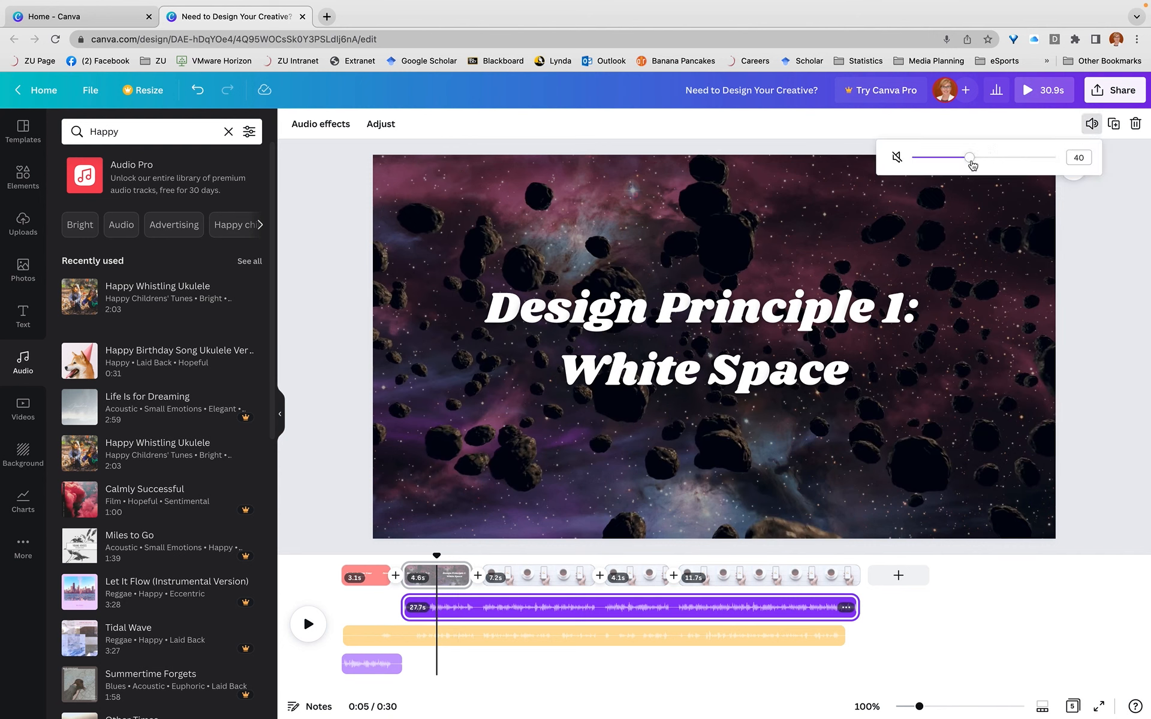
left_click(1097, 473)
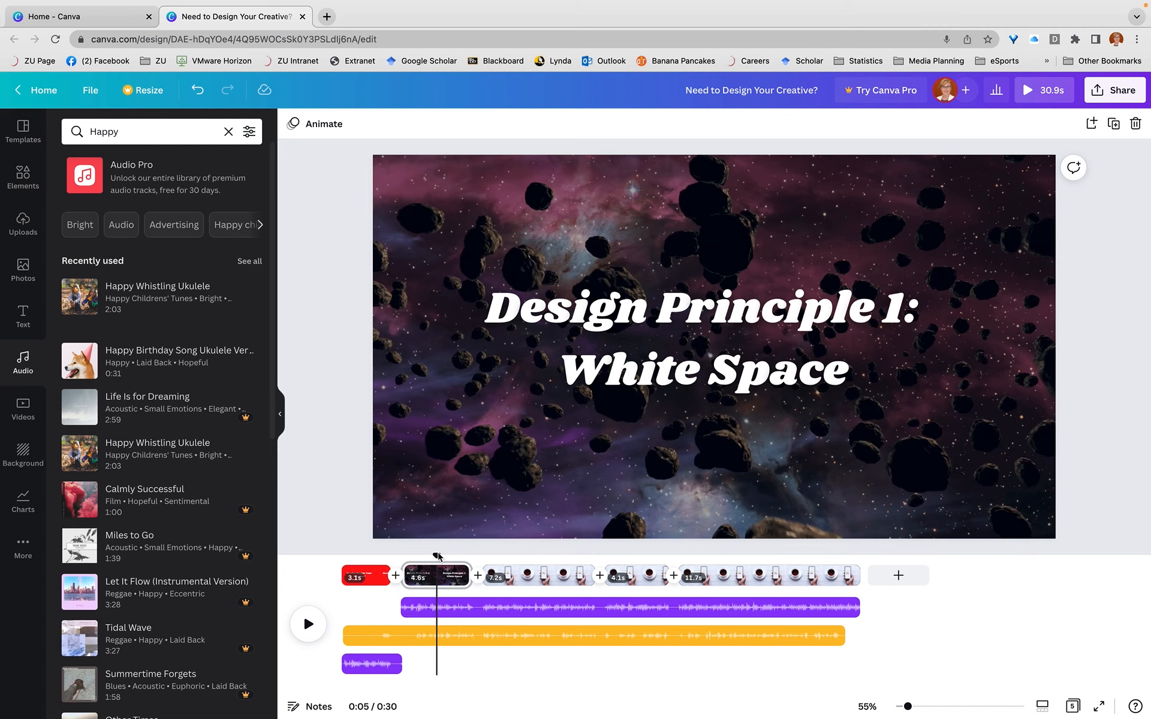
left_click_drag(436, 557, 314, 564)
left_click(307, 624)
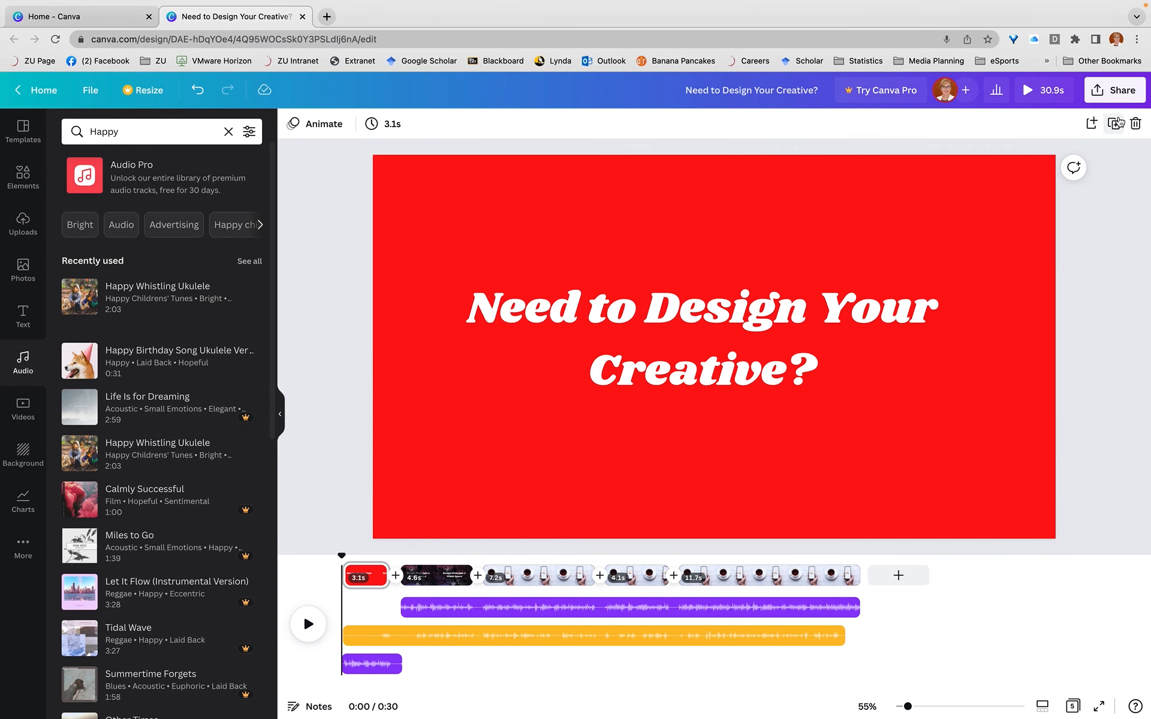
Open the design's download settings and review the available file types, keeping MP4 Video selected
left_click(1120, 101)
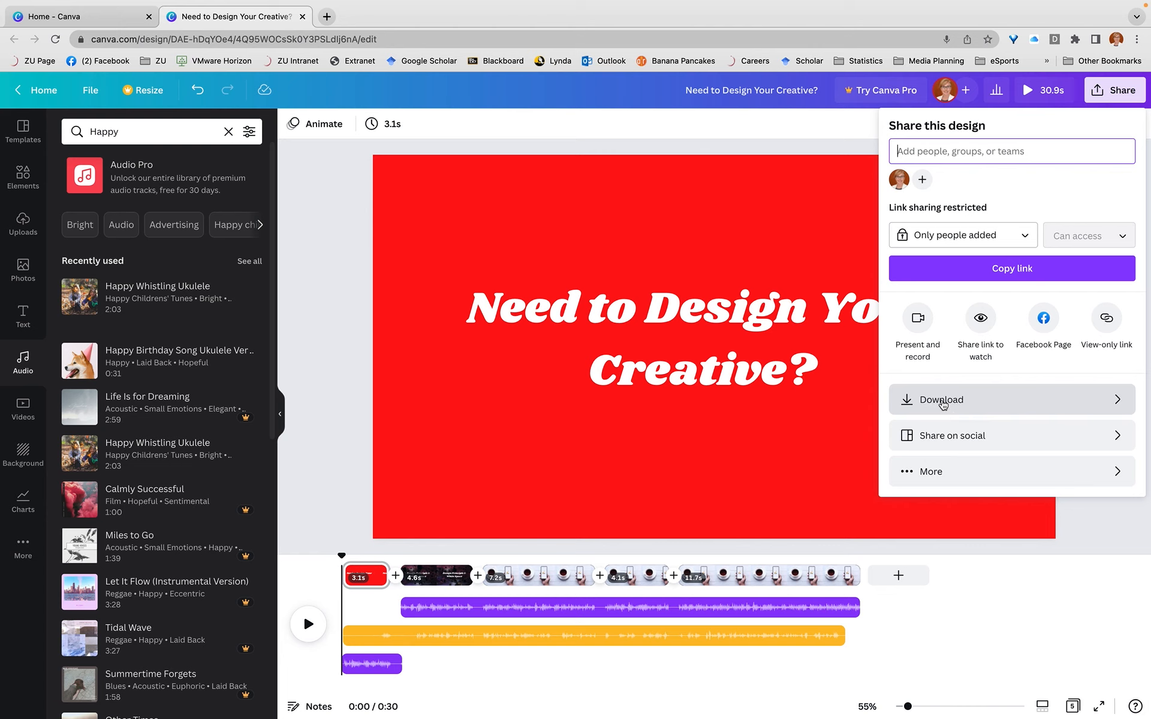
left_click(1119, 400)
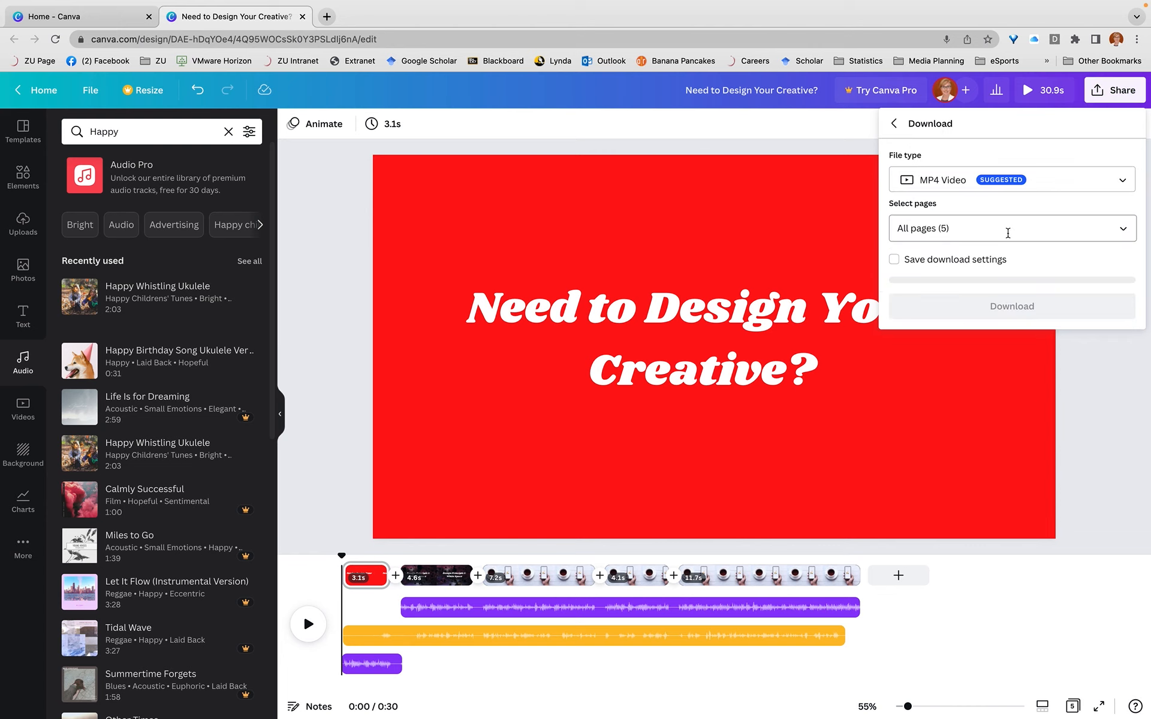
left_click(988, 188)
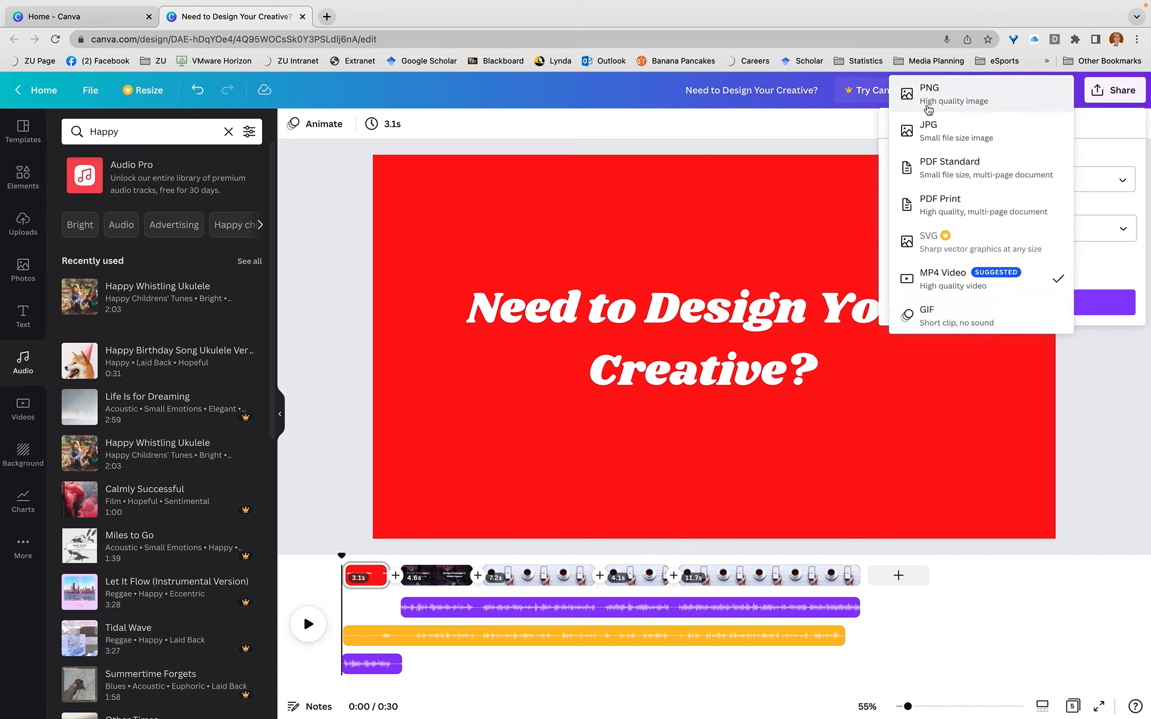
left_click(1102, 427)
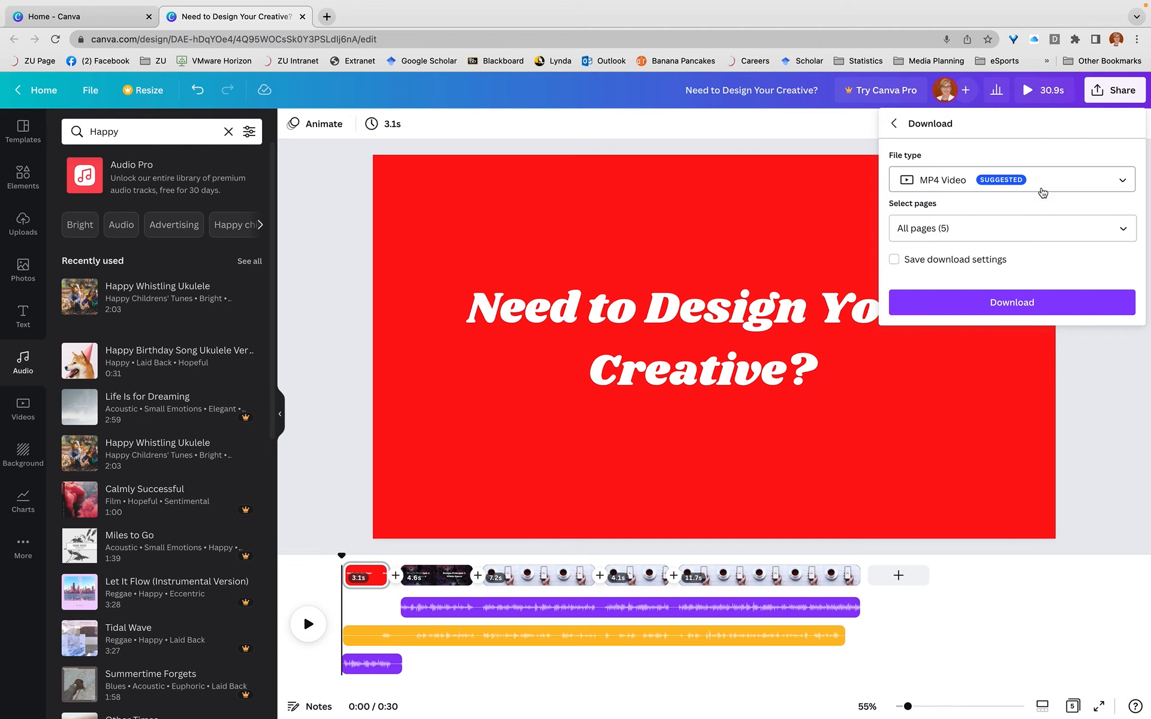